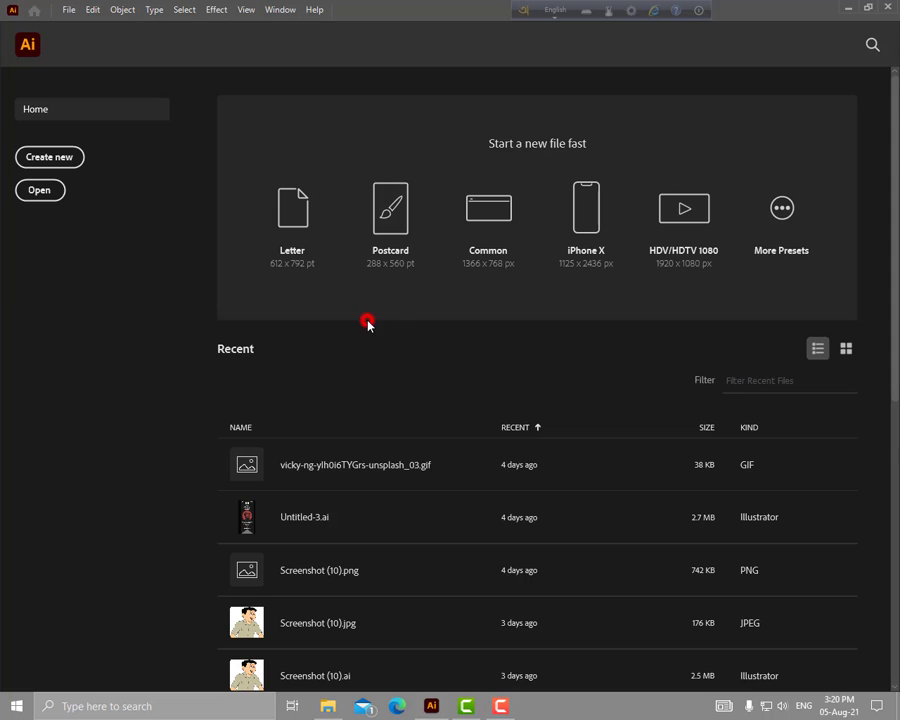
# Step: Start a new document with width and height both set to 1000 px
pyautogui.click(60, 167)
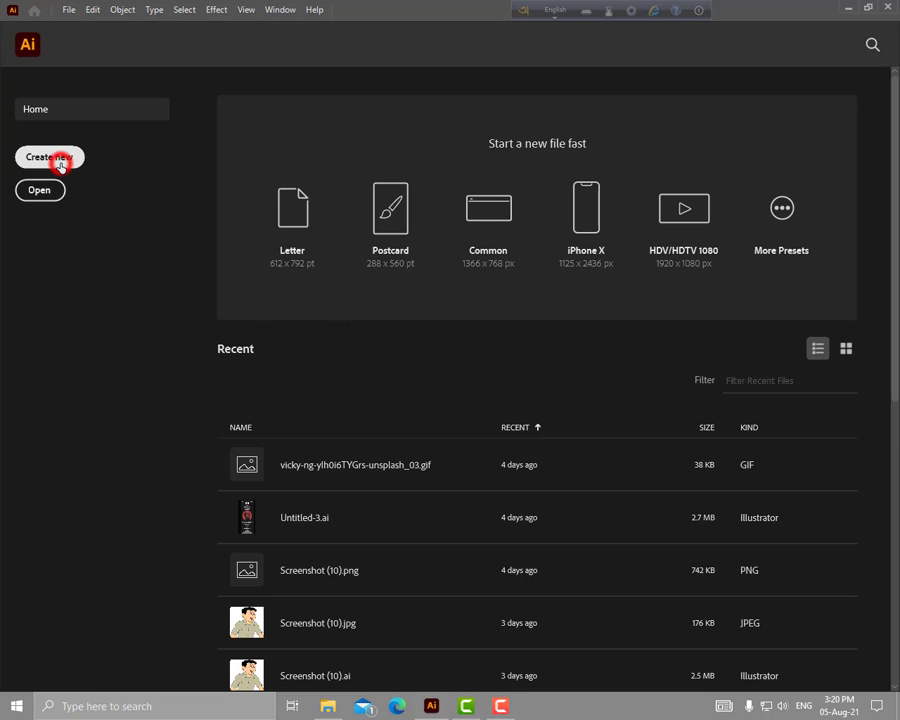
pyautogui.click(648, 230)
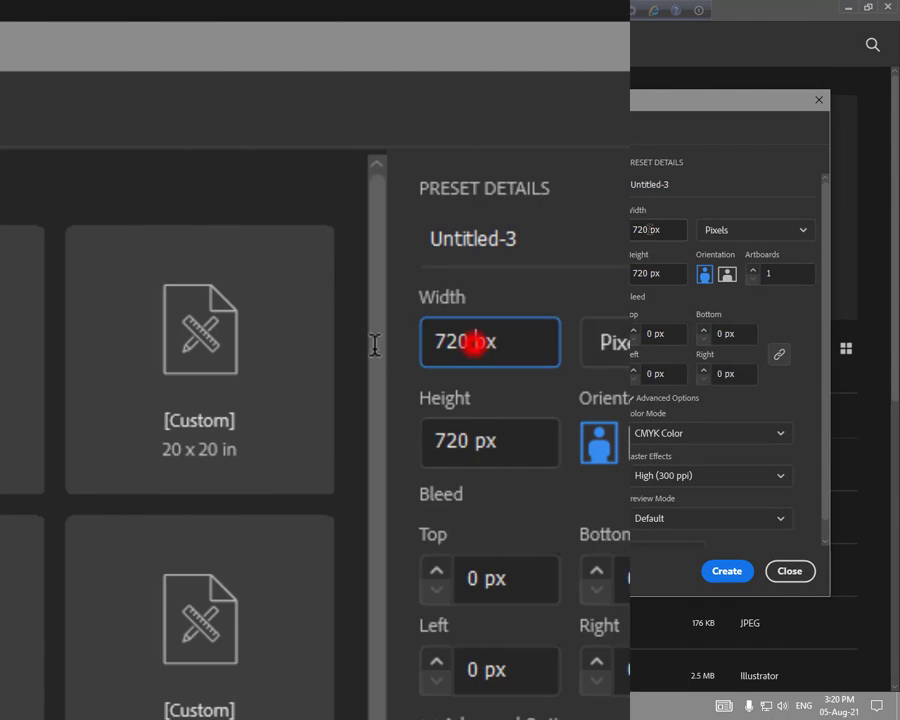
pyautogui.press('BackSpace')
pyautogui.press('BackSpace')
pyautogui.press('BackSpace')
pyautogui.write('1')
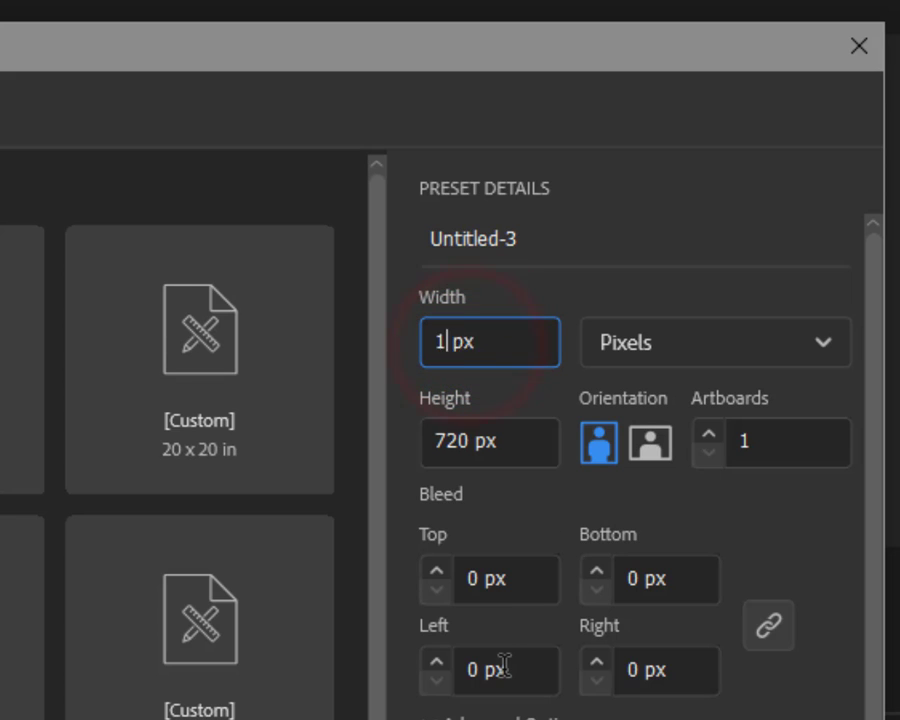
pyautogui.click(455, 437)
pyautogui.press('BackSpace')
pyautogui.press('BackSpace')
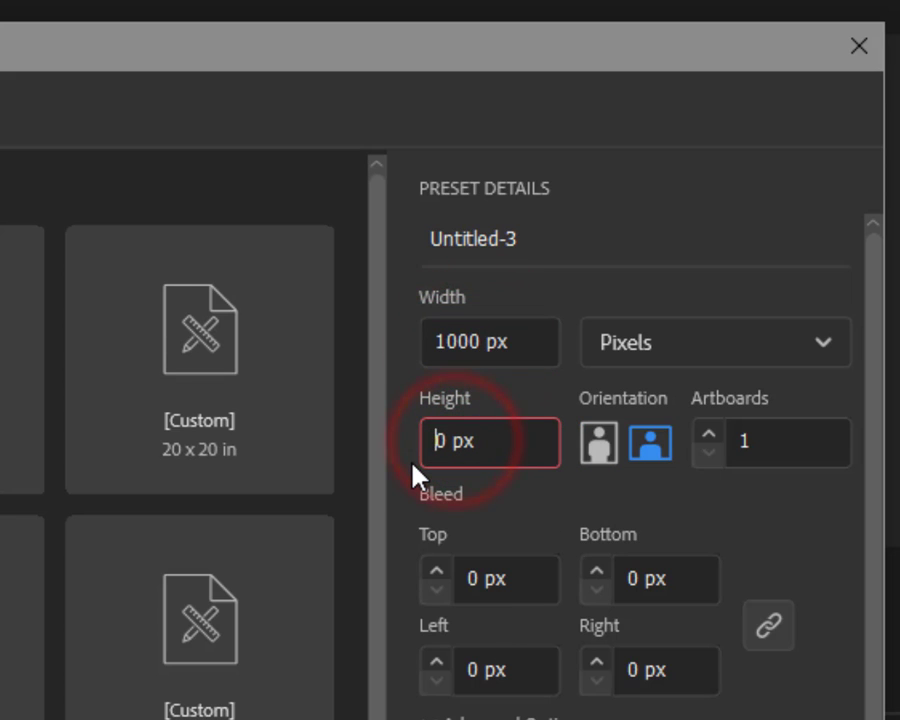
pyautogui.write('100')
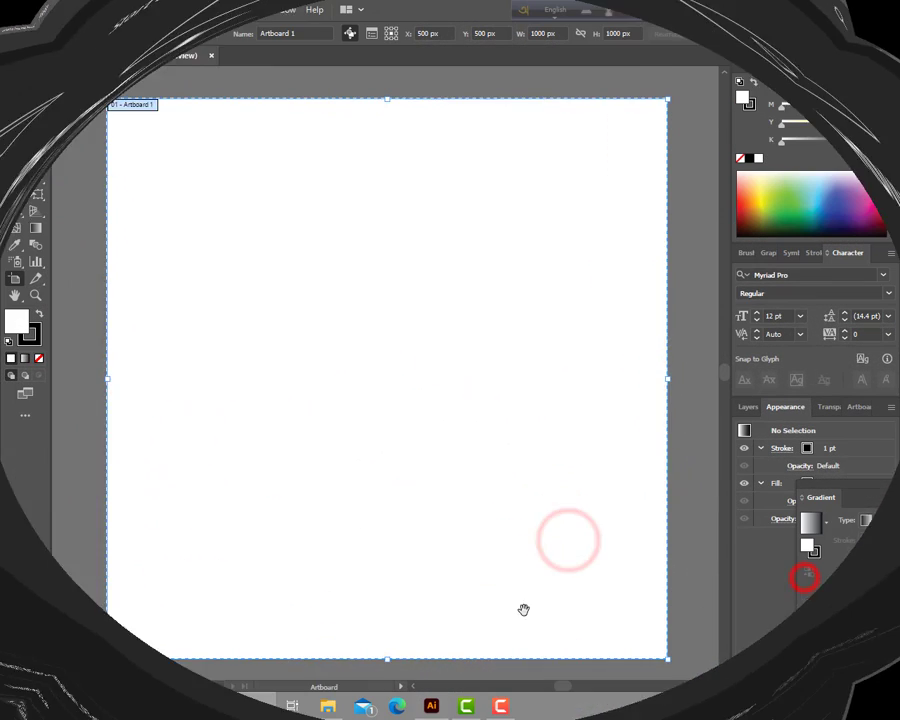
pyautogui.click(411, 518)
# Step: Add the text 'Aa' to the artboard with the Type tool
pyautogui.click(358, 485)
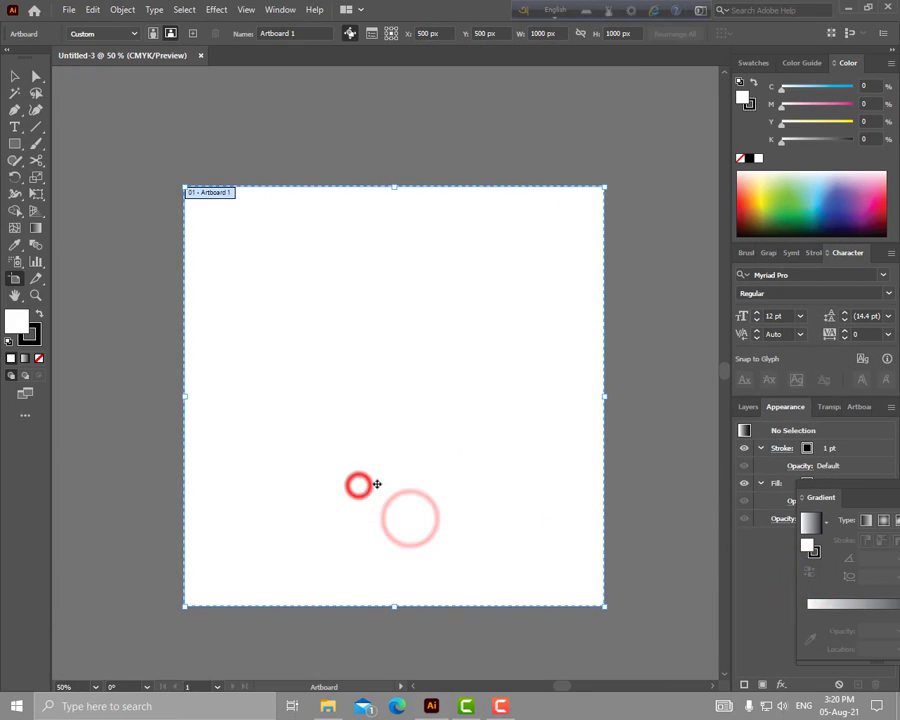
pyautogui.click(15, 76)
pyautogui.click(15, 126)
pyautogui.click(350, 430)
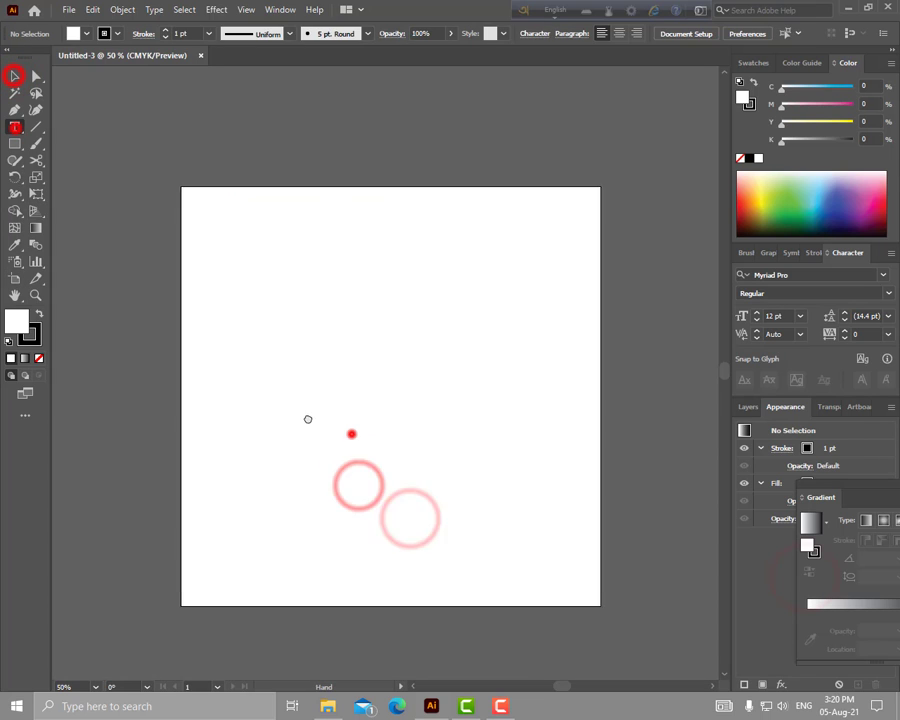
pyautogui.click(232, 287)
pyautogui.write('A')
pyautogui.hotkey('ctrl', '+')
pyautogui.write('a')
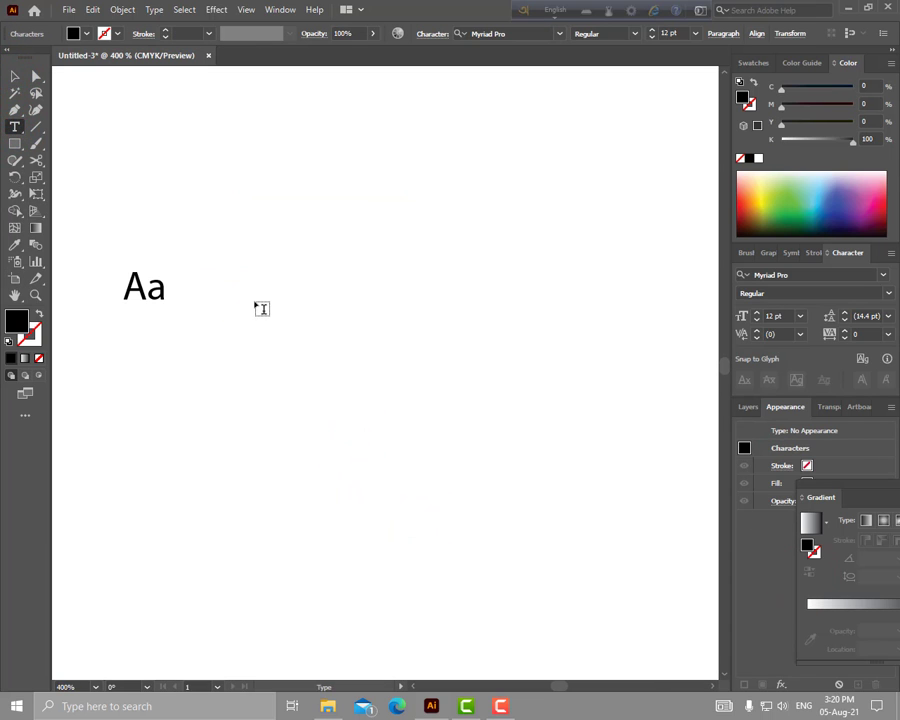
# Step: Scale the Aa text up and move it toward the artboard centre
pyautogui.click(15, 76)
pyautogui.click(420, 278)
pyautogui.click(306, 468)
pyautogui.moveTo(200, 252); pyautogui.dragTo(350, 386)
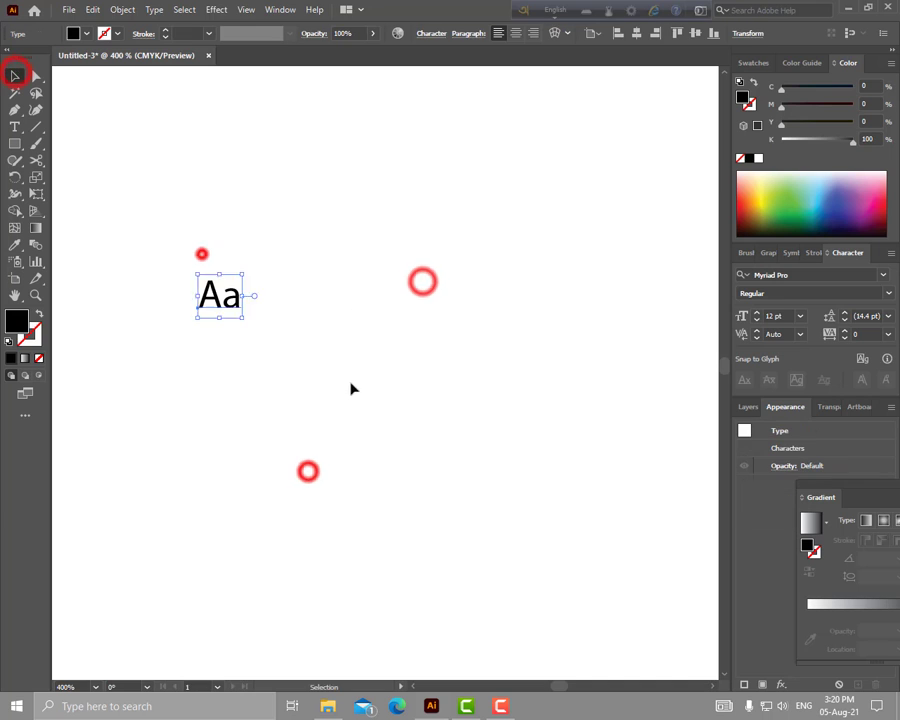
pyautogui.hotkey('ctrl', '-')
pyautogui.hotkey('ctrl', '-')
pyautogui.hotkey('ctrl', '-')
pyautogui.click(444, 448)
pyautogui.moveTo(162, 270)
pyautogui.mouseDown()
pyautogui.moveTo(484, 464)
pyautogui.moveTo(366, 474)
pyautogui.mouseUp()
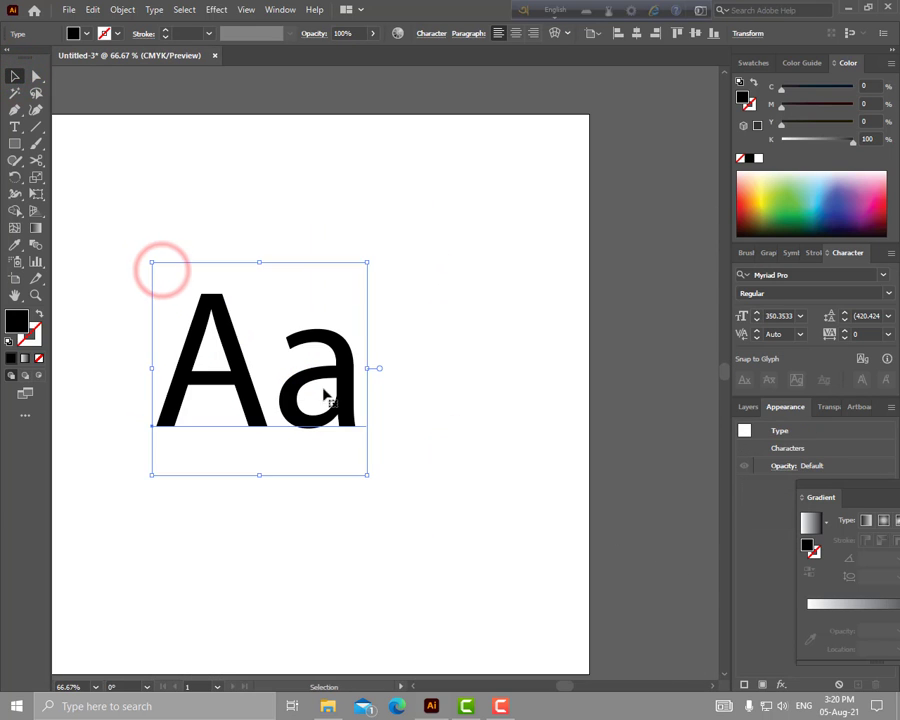
pyautogui.moveTo(324, 394); pyautogui.dragTo(356, 394)
# Step: Convert the Aa text to outlines and ungroup the letters
pyautogui.rightClick(377, 392)
pyautogui.click(468, 197)
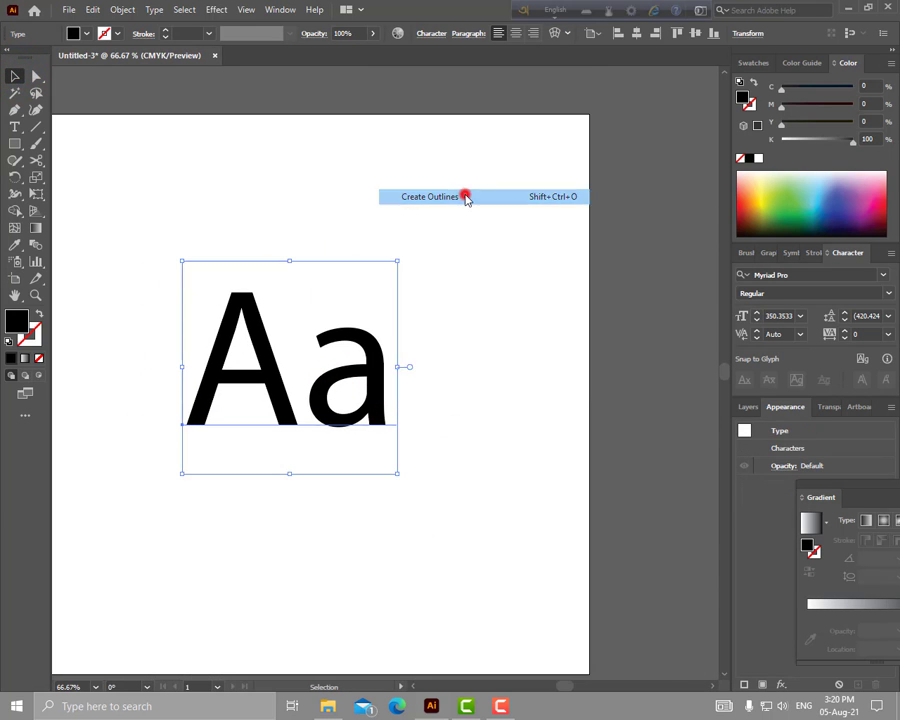
pyautogui.rightClick(440, 378)
pyautogui.click(516, 490)
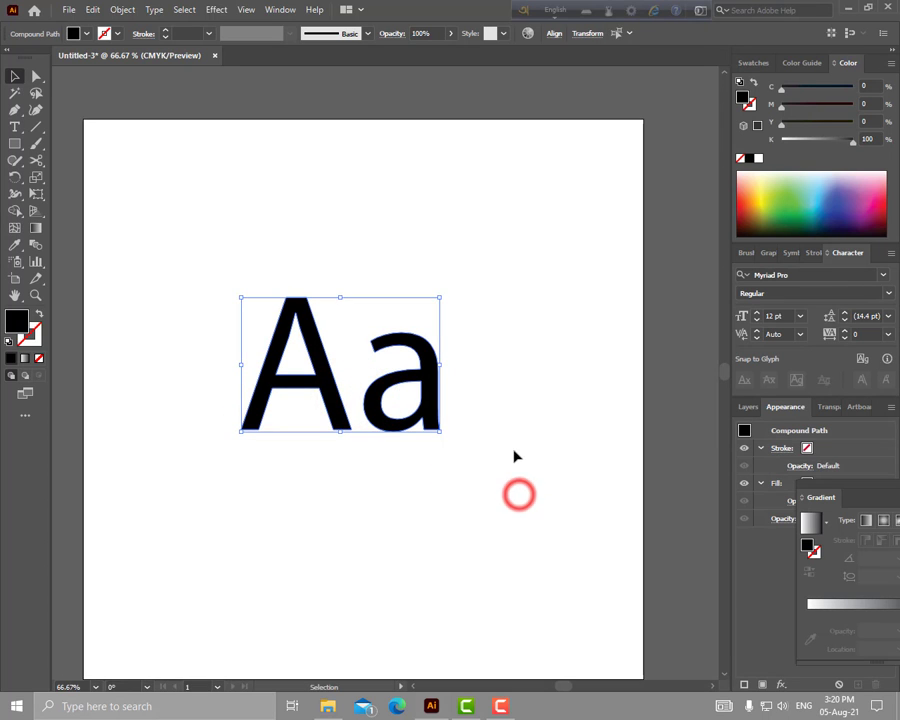
pyautogui.click(513, 450)
# Step: Switch to Outline view and delete the A's inner triangle
pyautogui.click(280, 9)
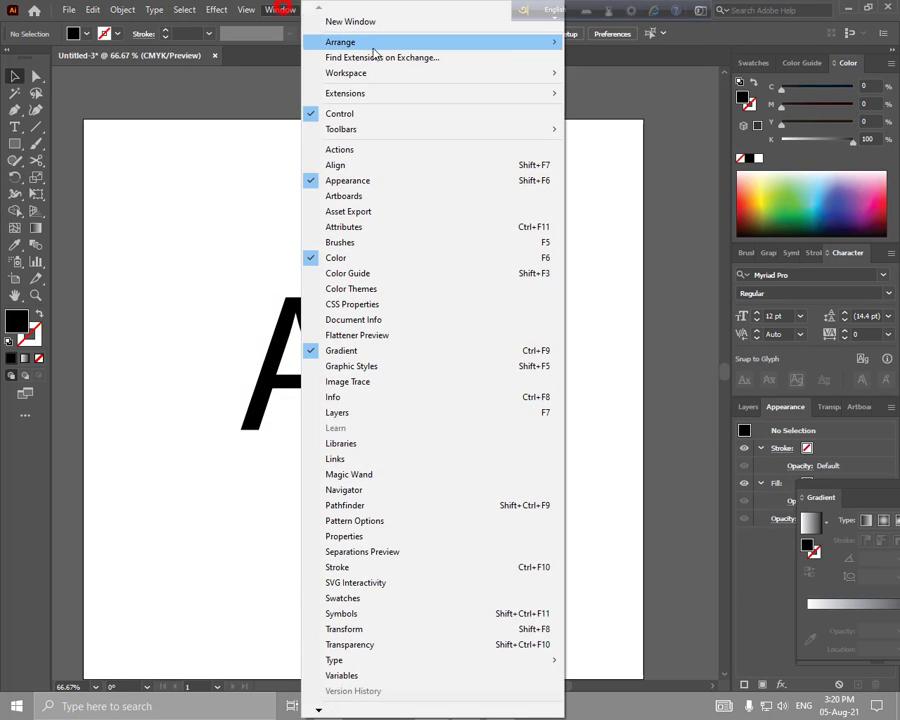
pyautogui.click(246, 10)
pyautogui.click(328, 11)
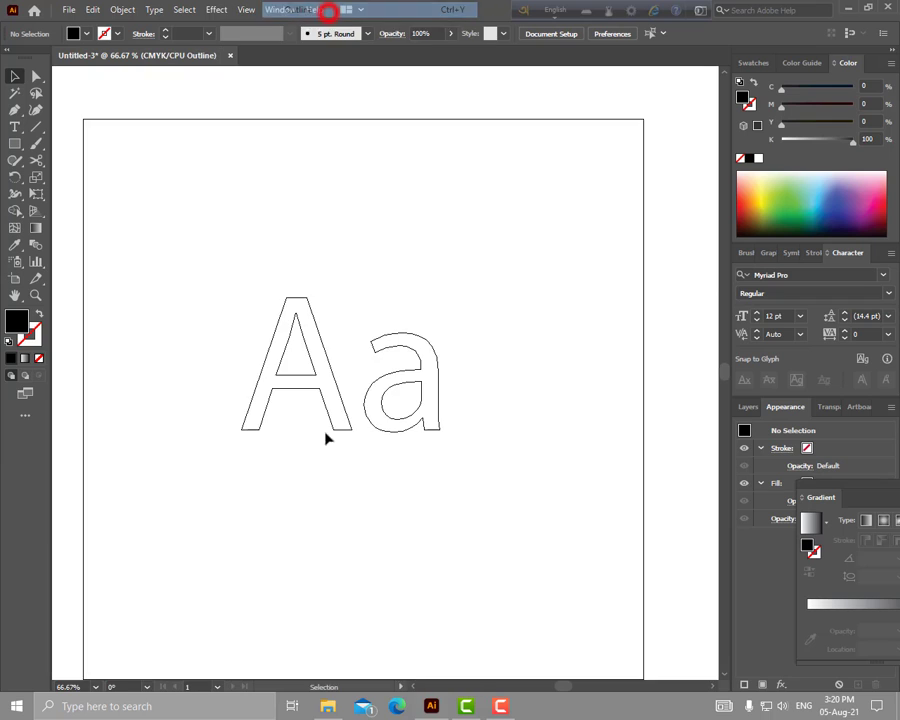
pyautogui.click(320, 470)
pyautogui.click(35, 75)
pyautogui.click(349, 378)
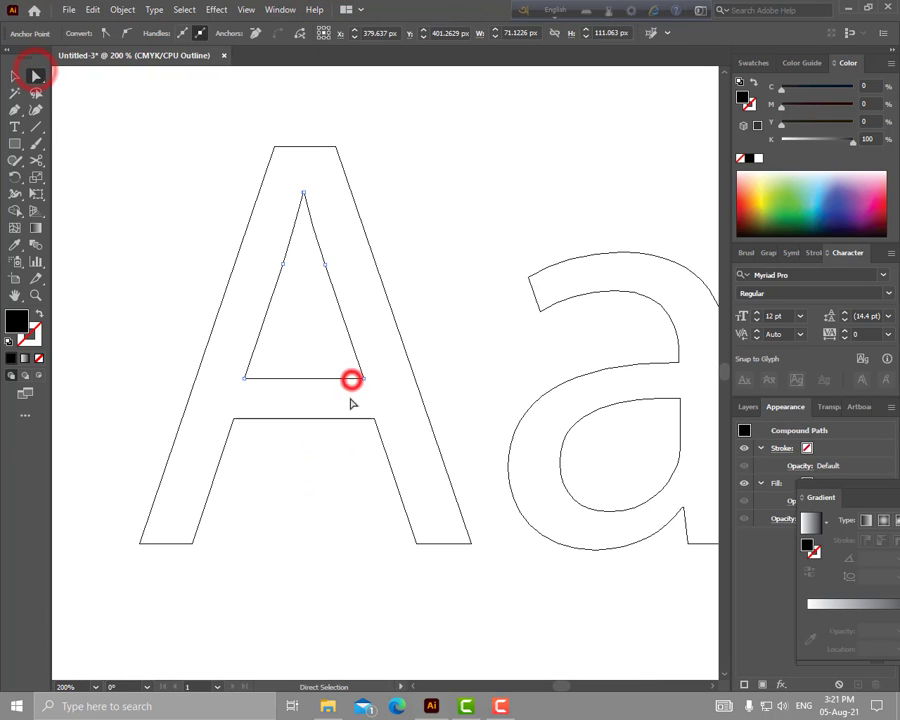
pyautogui.press('Delete')
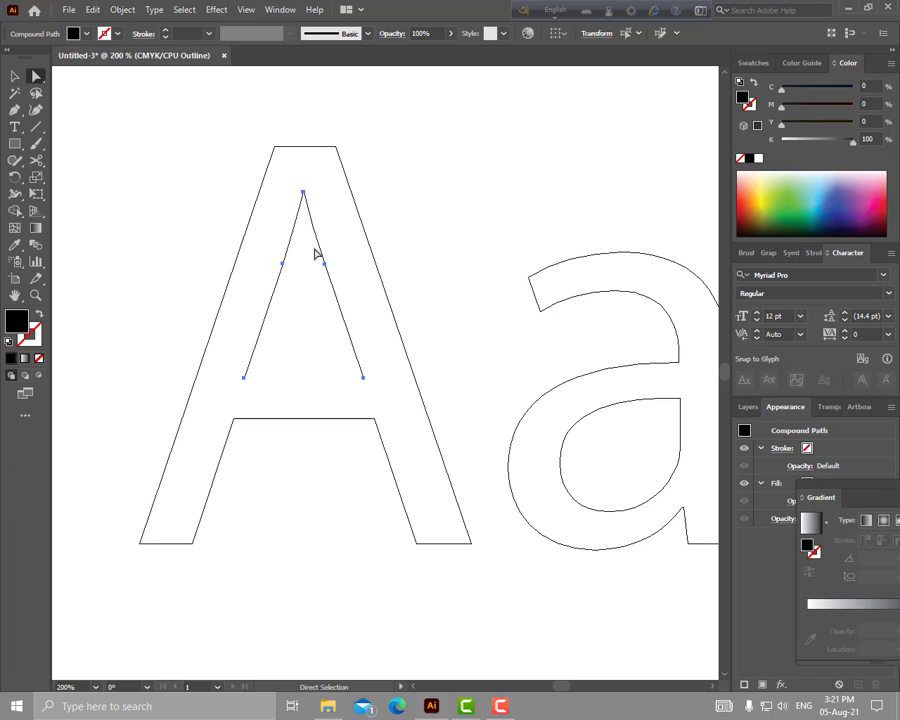
pyautogui.press('Delete')
pyautogui.press('Delete')
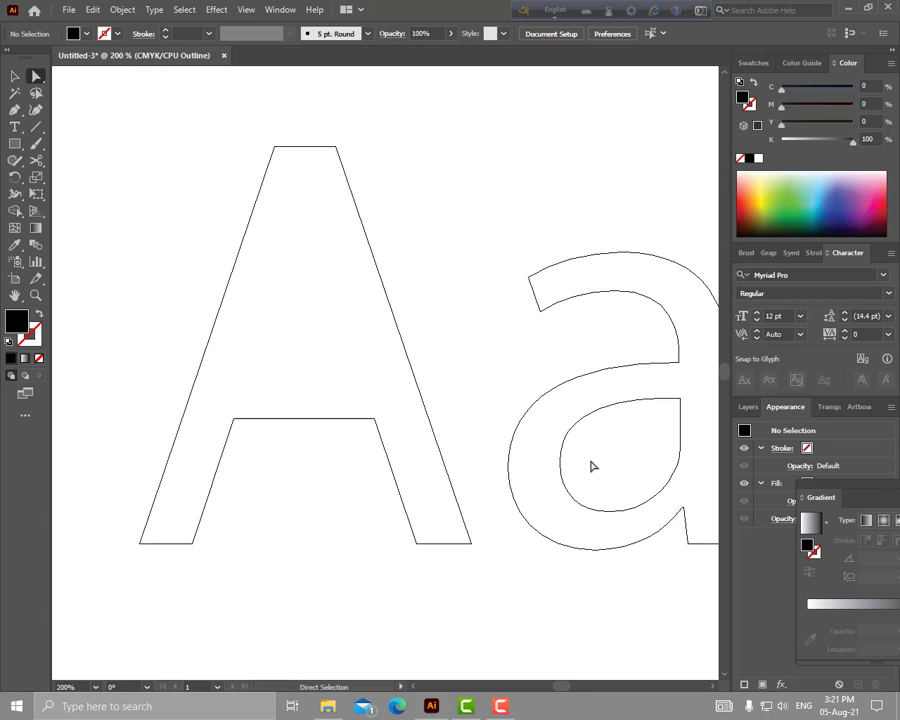
# Step: Delete the inner path of the a and return to Preview view
pyautogui.moveTo(521, 372); pyautogui.dragTo(246, 357)
pyautogui.click(390, 378)
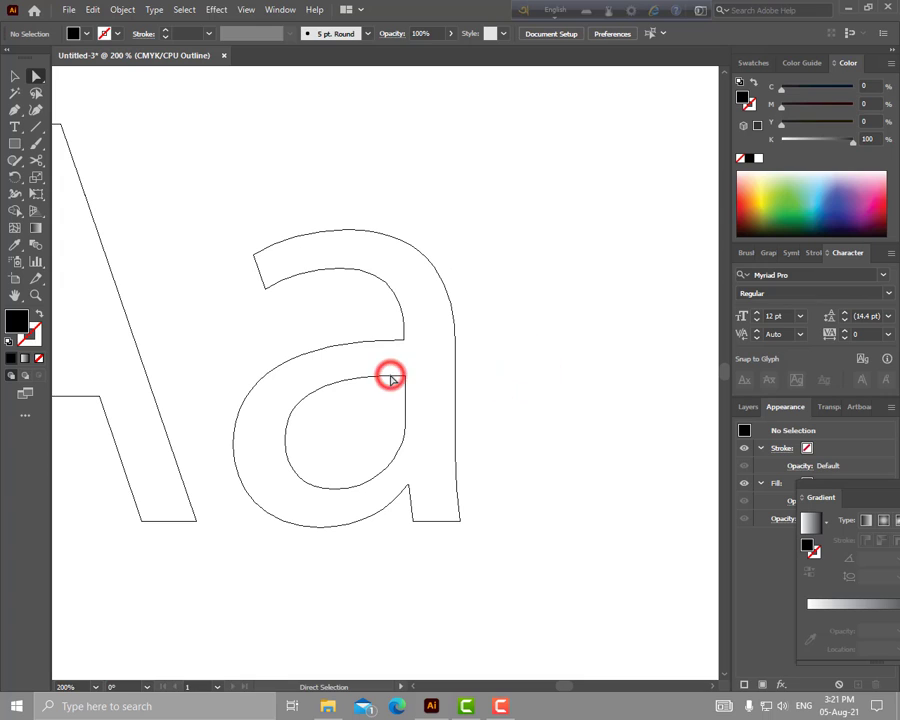
pyautogui.press('Delete')
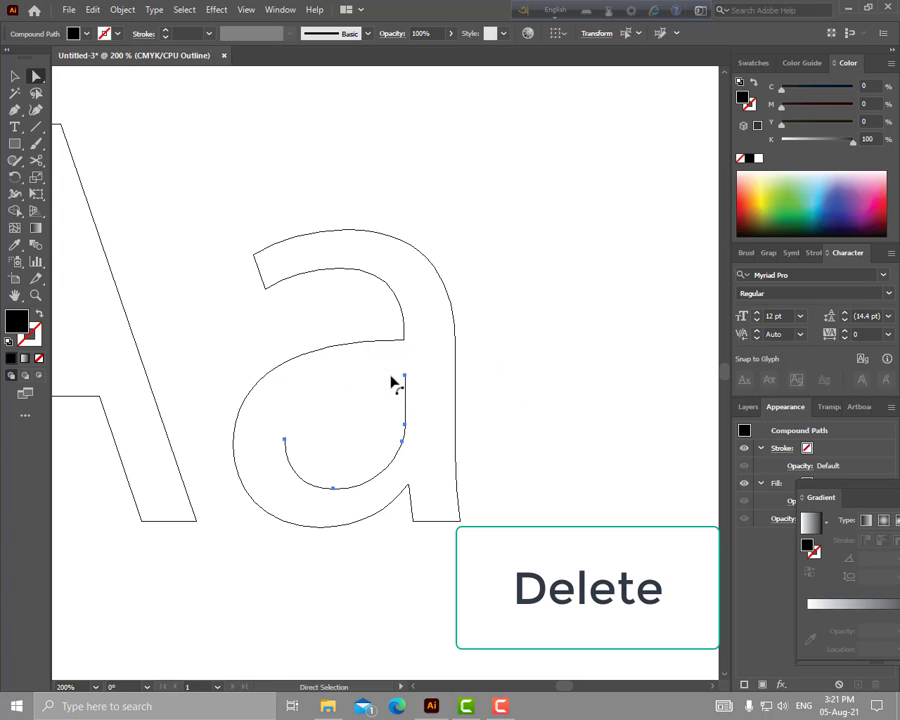
pyautogui.click(391, 377)
pyautogui.hotkey('ctrl', '0')
pyautogui.click(260, 558)
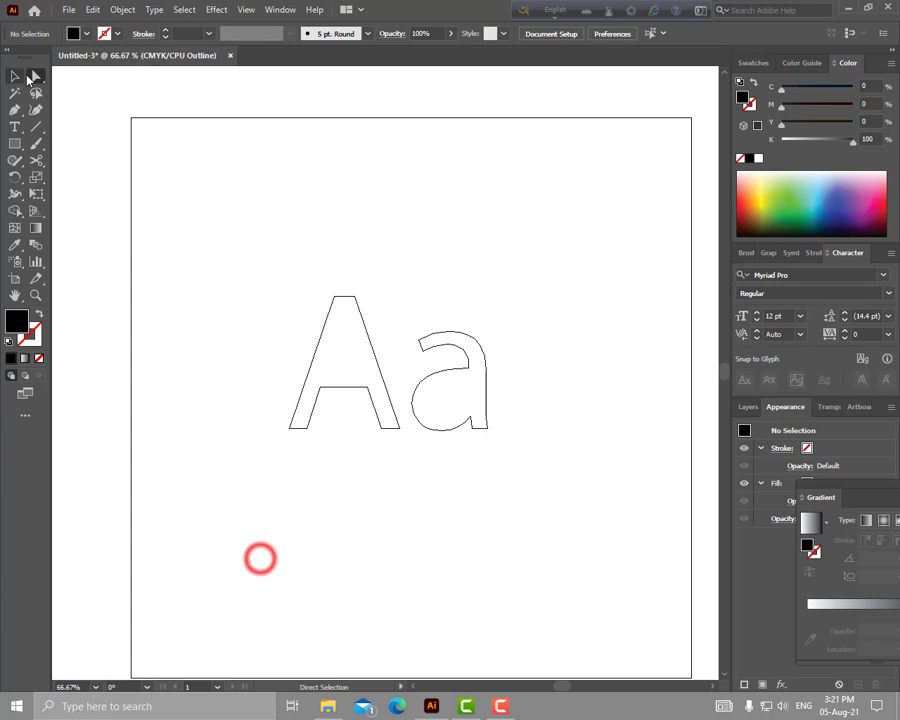
pyautogui.click(15, 76)
pyautogui.click(246, 9)
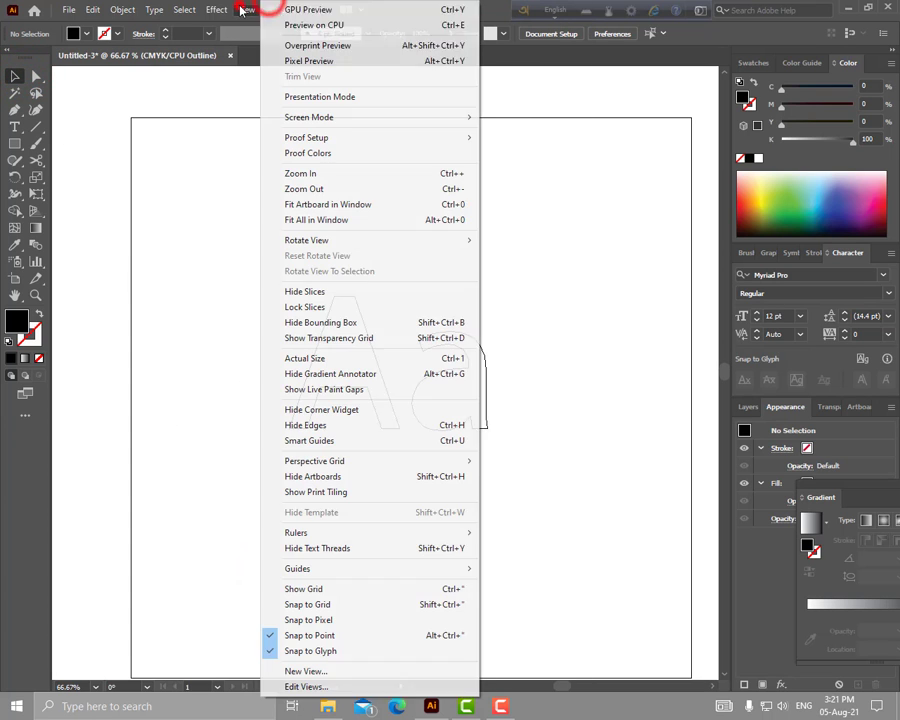
pyautogui.click(345, 10)
pyautogui.click(586, 492)
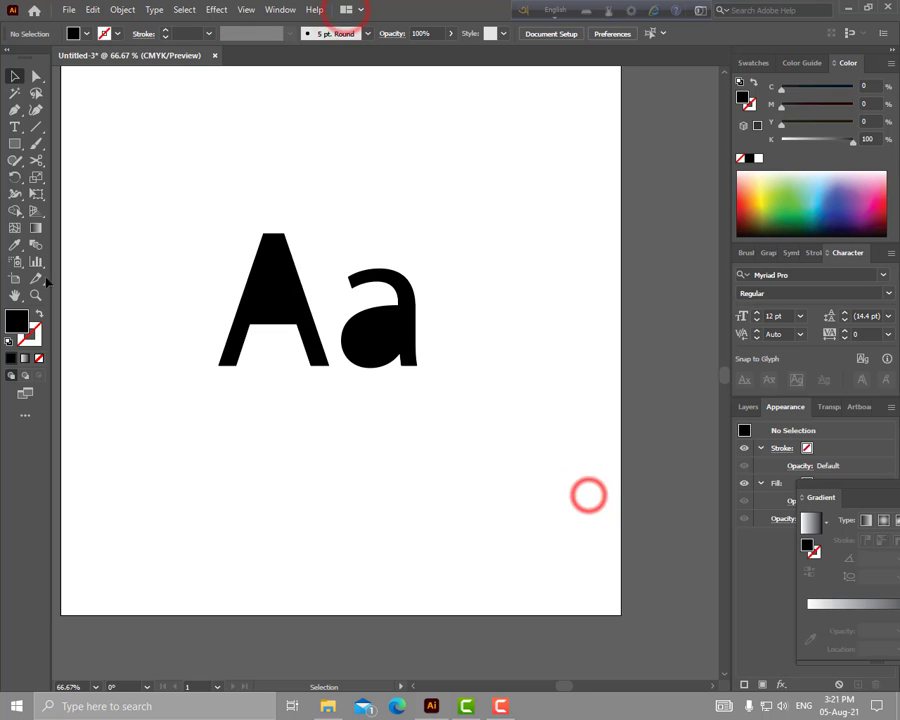
pyautogui.click(39, 314)
# Step: Swap both letters' fill and stroke so they show only black outlines
pyautogui.moveTo(180, 194); pyautogui.dragTo(436, 472)
pyautogui.hotkey('shift', 'x')
pyautogui.click(426, 477)
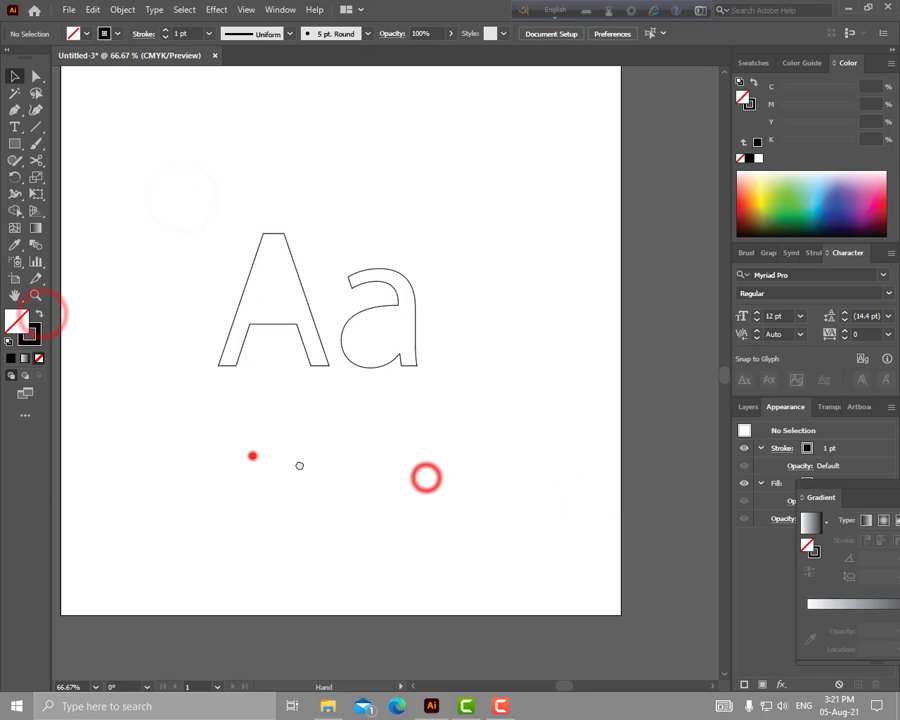
pyautogui.hotkey('ctrl', '1')
# Step: Select the A, float the Gradient panel, and pick its stroke in Appearance
pyautogui.click(364, 319)
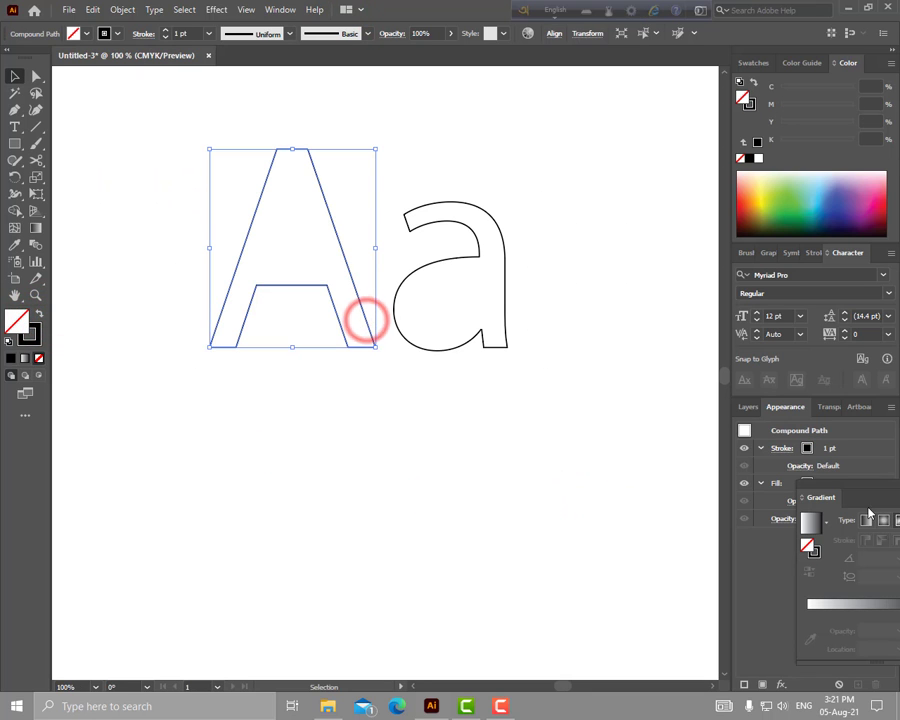
pyautogui.moveTo(868, 482)
pyautogui.mouseDown()
pyautogui.moveTo(577, 489)
pyautogui.moveTo(325, 468)
pyautogui.moveTo(191, 497)
pyautogui.mouseUp()
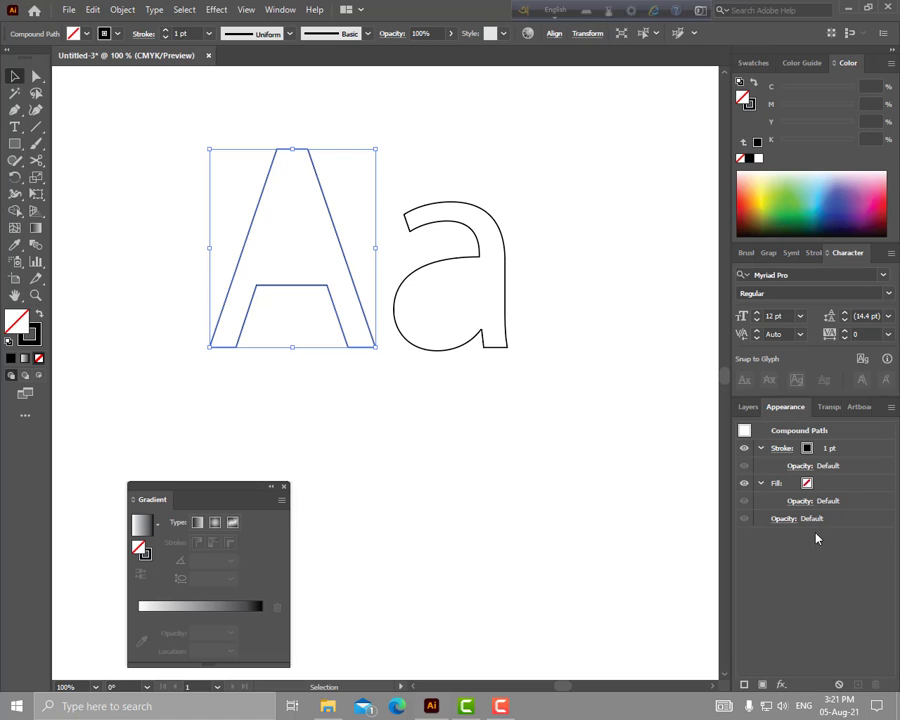
pyautogui.click(846, 444)
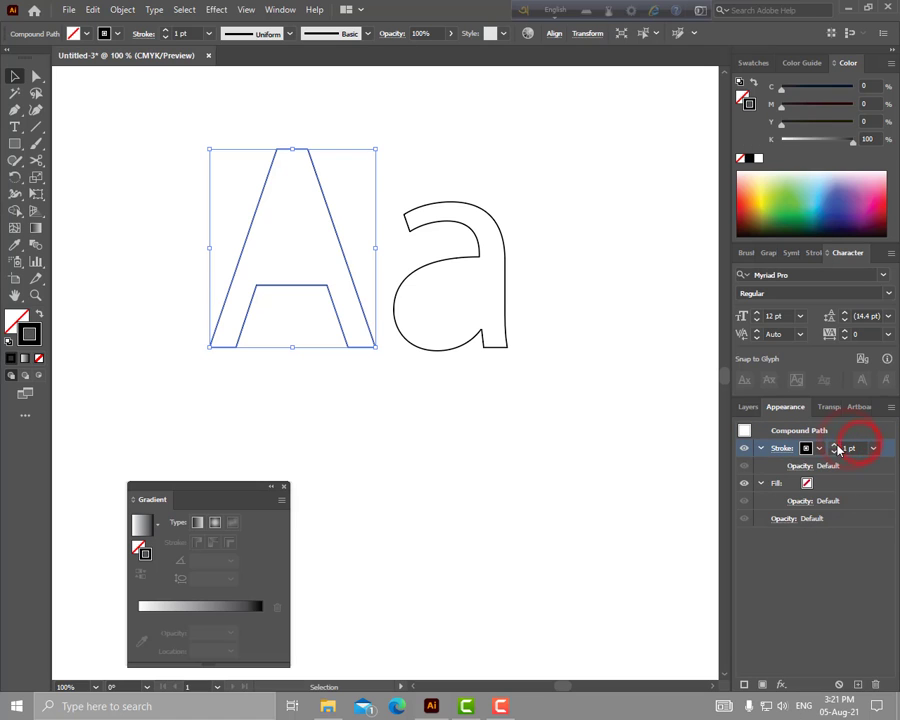
# Step: Thicken and dash the A's stroke, then add a second stroke to it
pyautogui.click(835, 446)
pyautogui.click(835, 446)
pyautogui.click(782, 448)
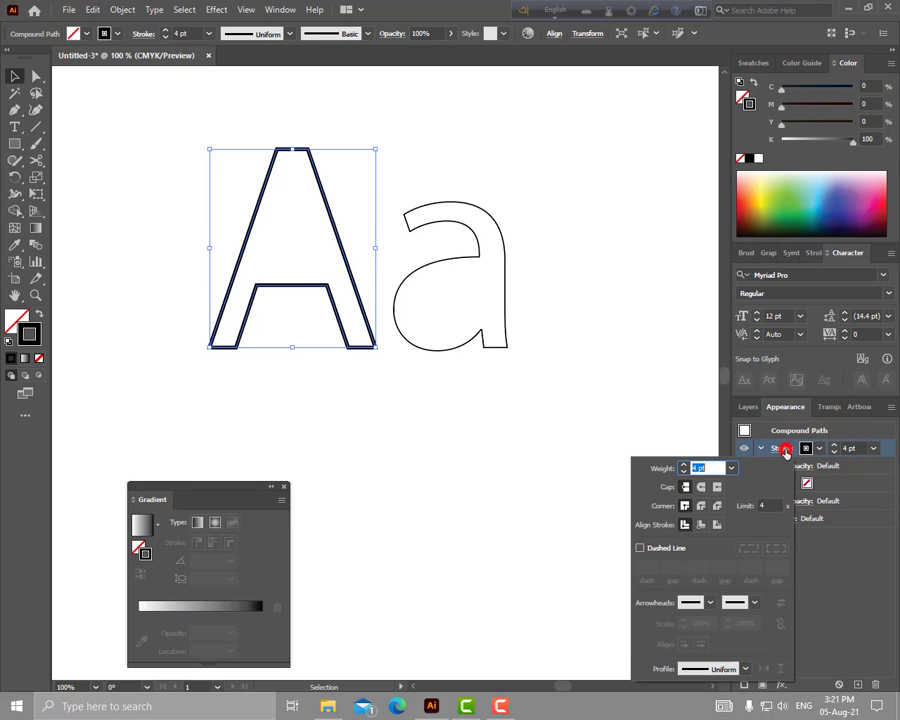
pyautogui.click(645, 541)
pyautogui.click(747, 686)
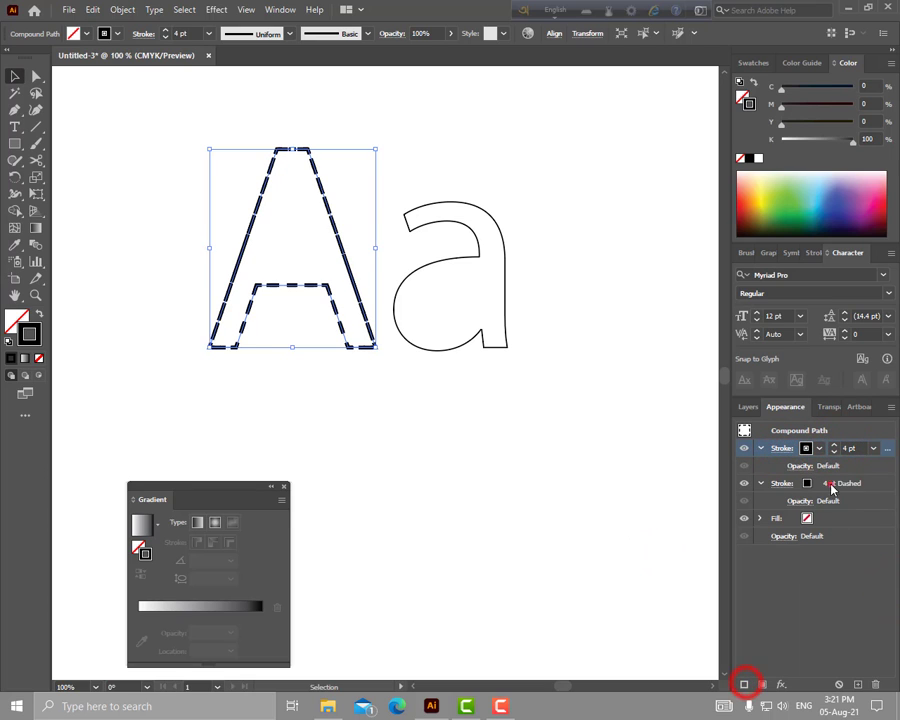
pyautogui.click(830, 484)
pyautogui.click(822, 483)
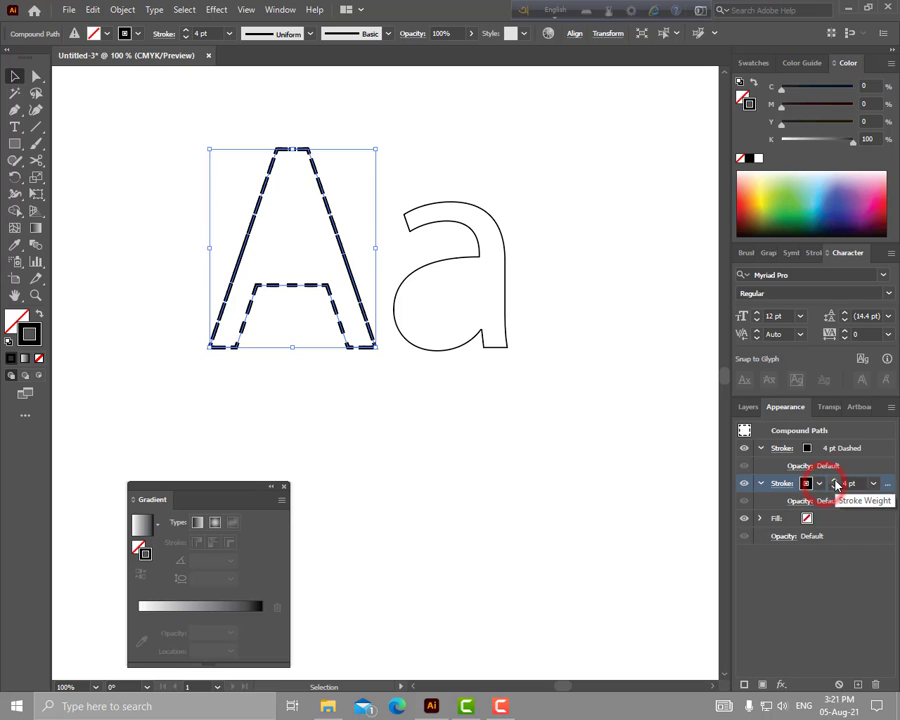
pyautogui.click(819, 484)
pyautogui.click(889, 541)
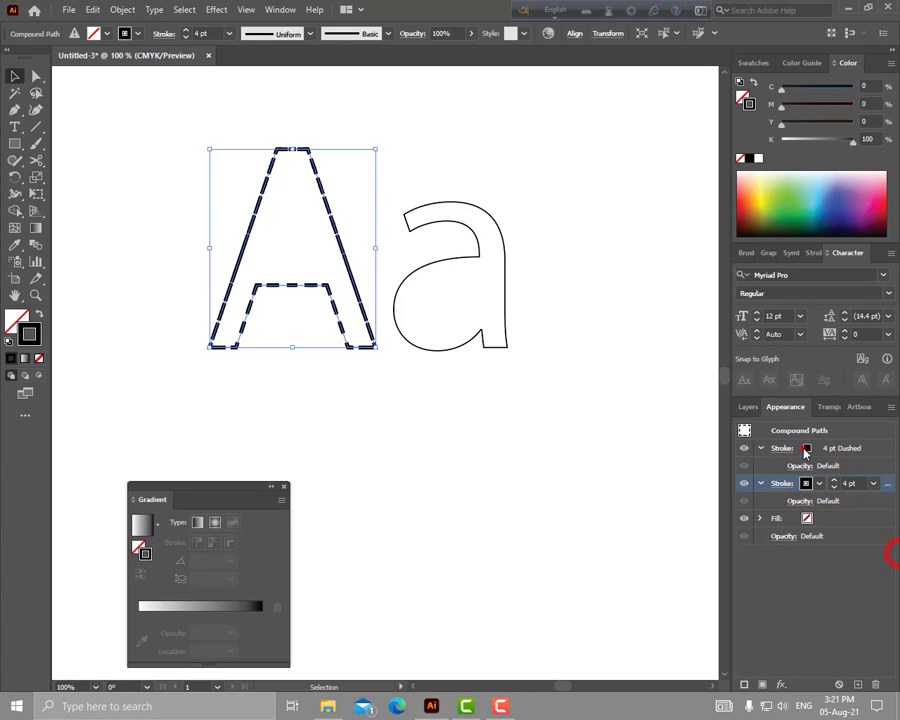
pyautogui.moveTo(780, 483); pyautogui.dragTo(780, 448)
# Step: Make the dashed stroke blue and the lower stroke solid green
pyautogui.click(805, 448)
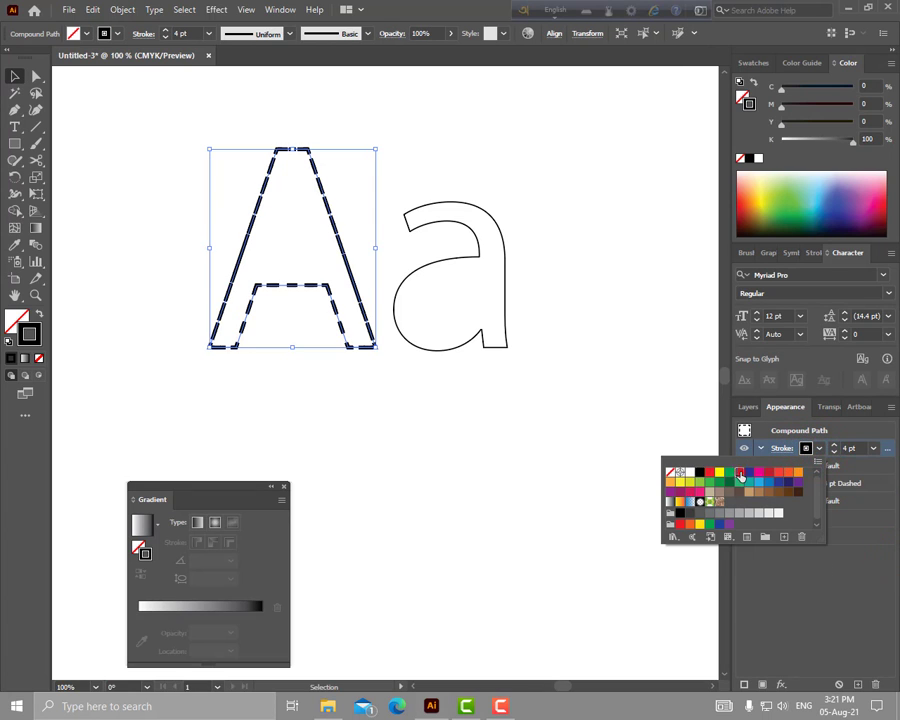
pyautogui.click(740, 475)
pyautogui.click(836, 580)
pyautogui.click(819, 484)
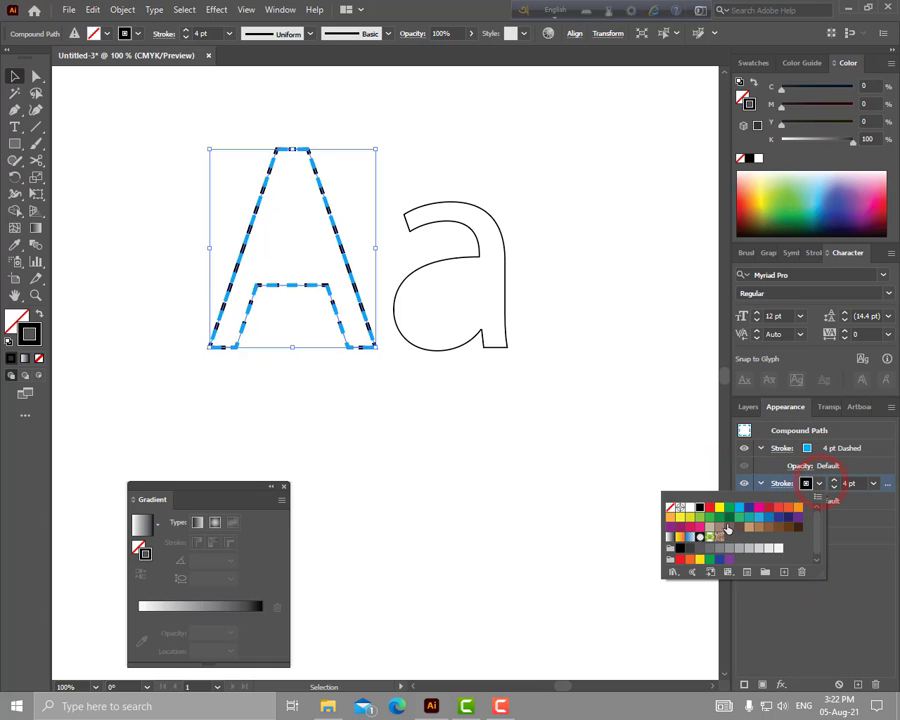
pyautogui.click(800, 519)
pyautogui.click(710, 517)
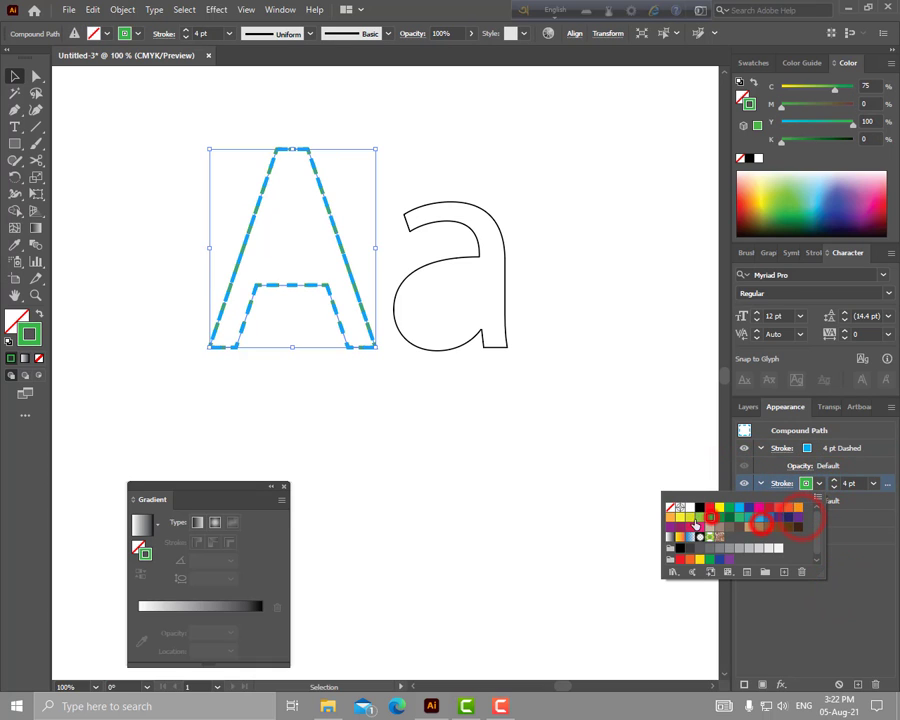
pyautogui.click(878, 581)
pyautogui.click(785, 483)
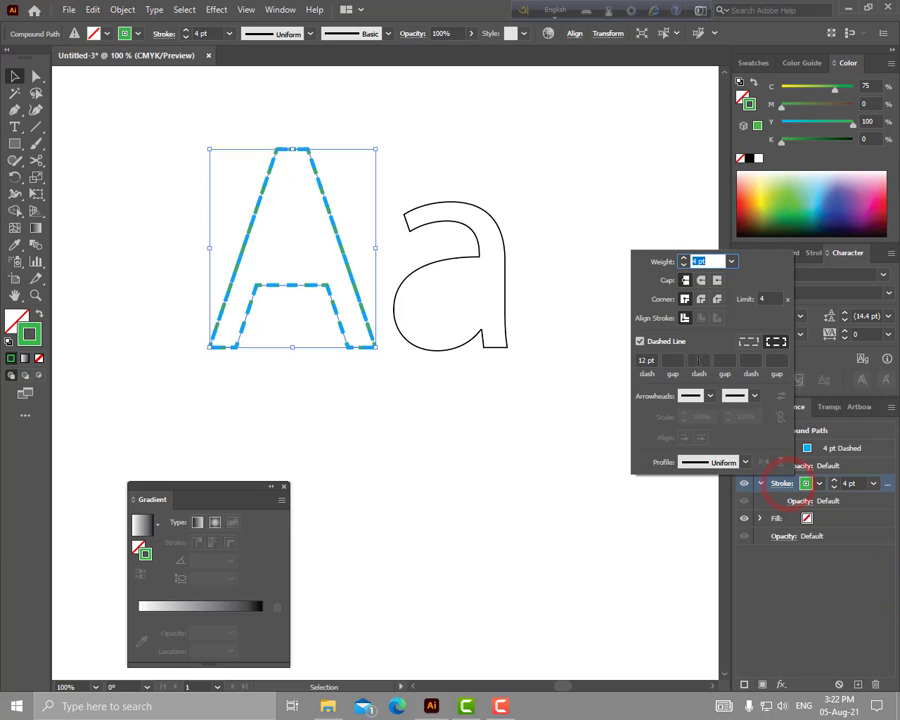
pyautogui.click(641, 341)
# Step: Recolour the lower stroke red and thicken both strokes to 6 pt
pyautogui.click(828, 630)
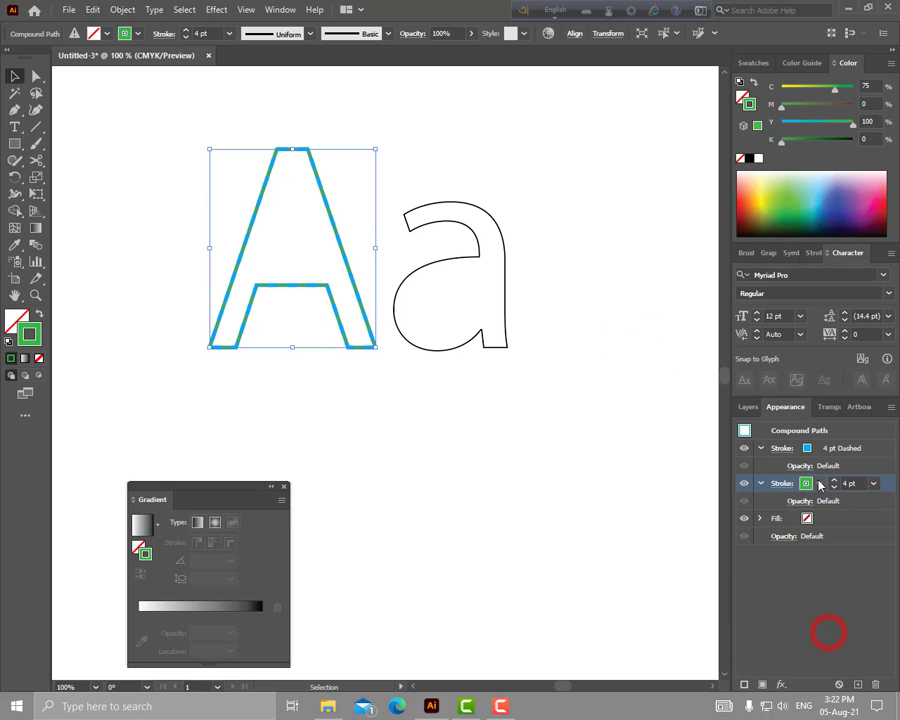
pyautogui.click(819, 483)
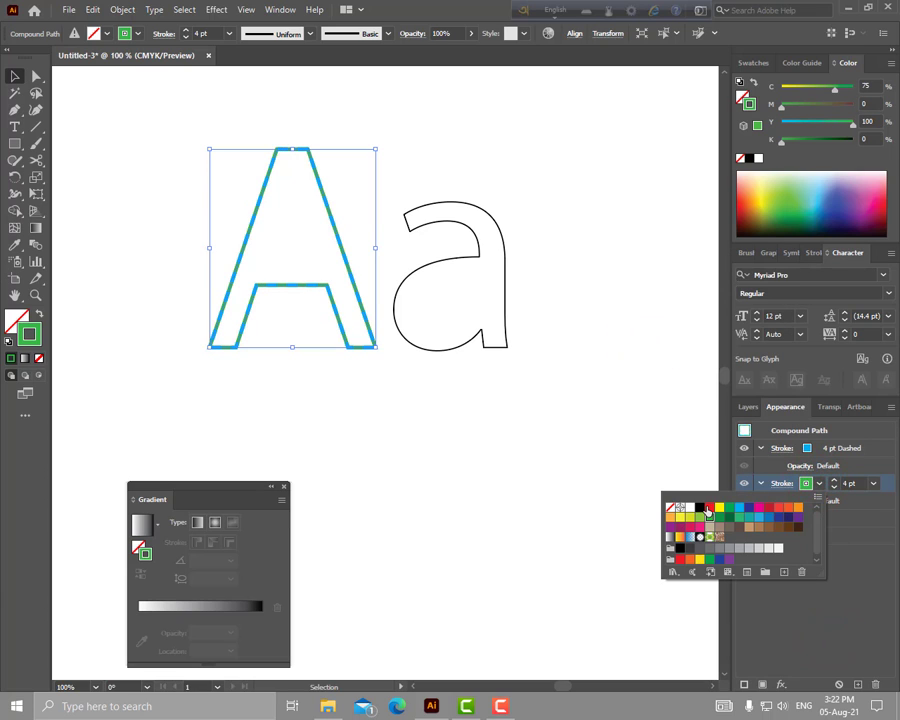
pyautogui.click(708, 508)
pyautogui.click(850, 604)
pyautogui.click(840, 456)
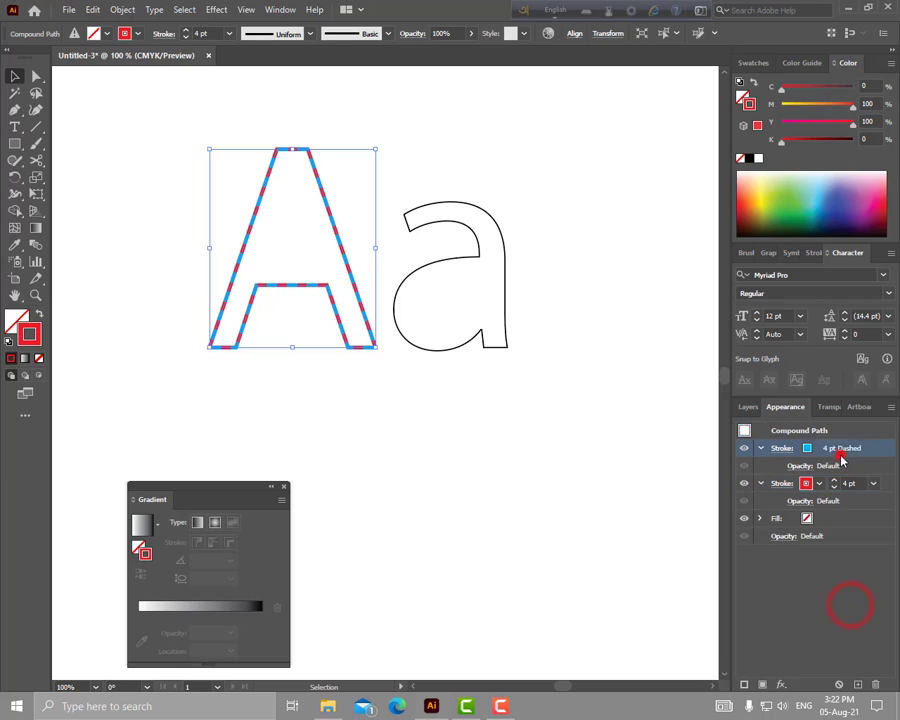
pyautogui.click(833, 446)
pyautogui.write('6')
pyautogui.click(845, 483)
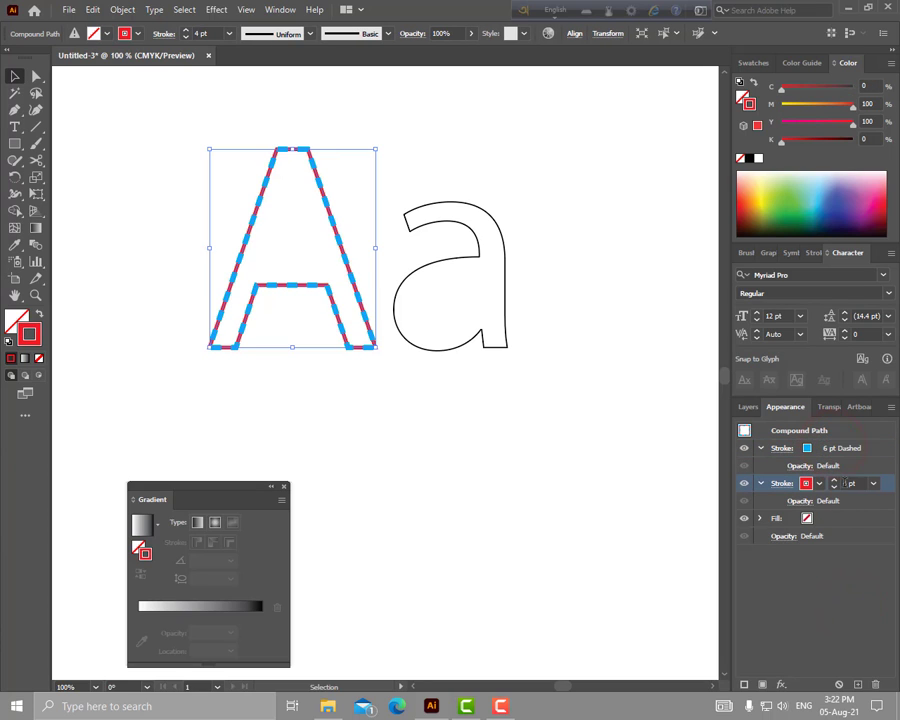
pyautogui.doubleClick(835, 480)
pyautogui.write('6')
pyautogui.click(862, 597)
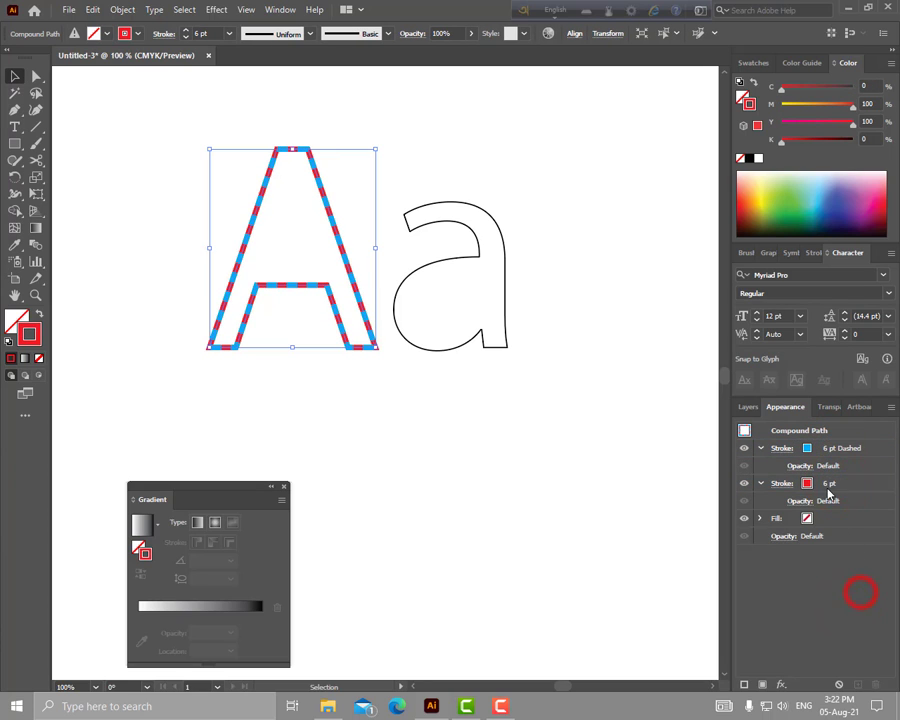
# Step: Add a bottom third stroke with a pattern, 17 pt weight, recoloured orange
pyautogui.click(745, 685)
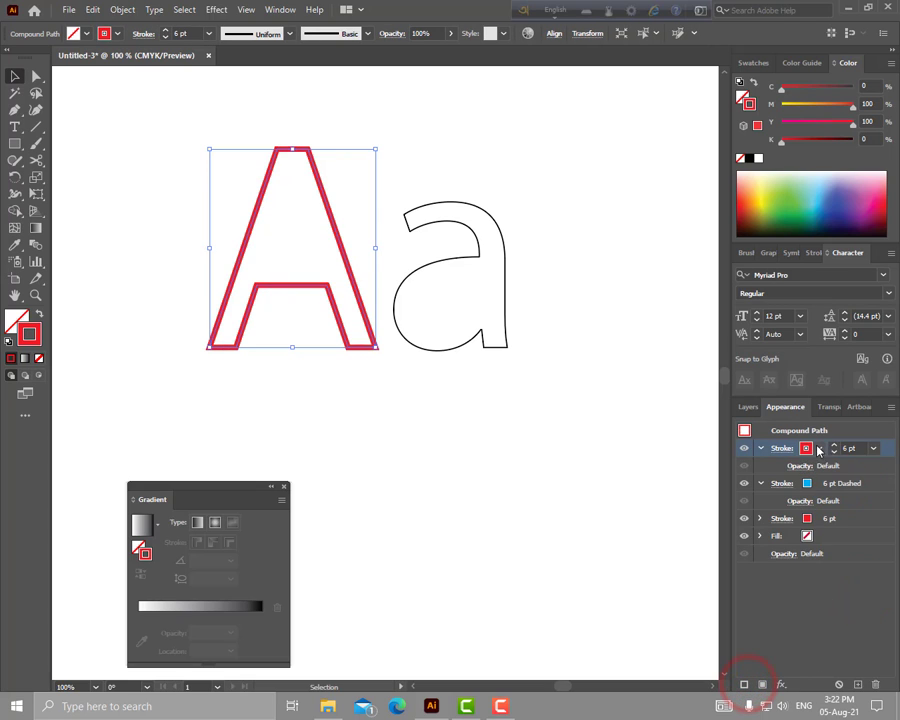
pyautogui.moveTo(797, 452); pyautogui.dragTo(842, 514)
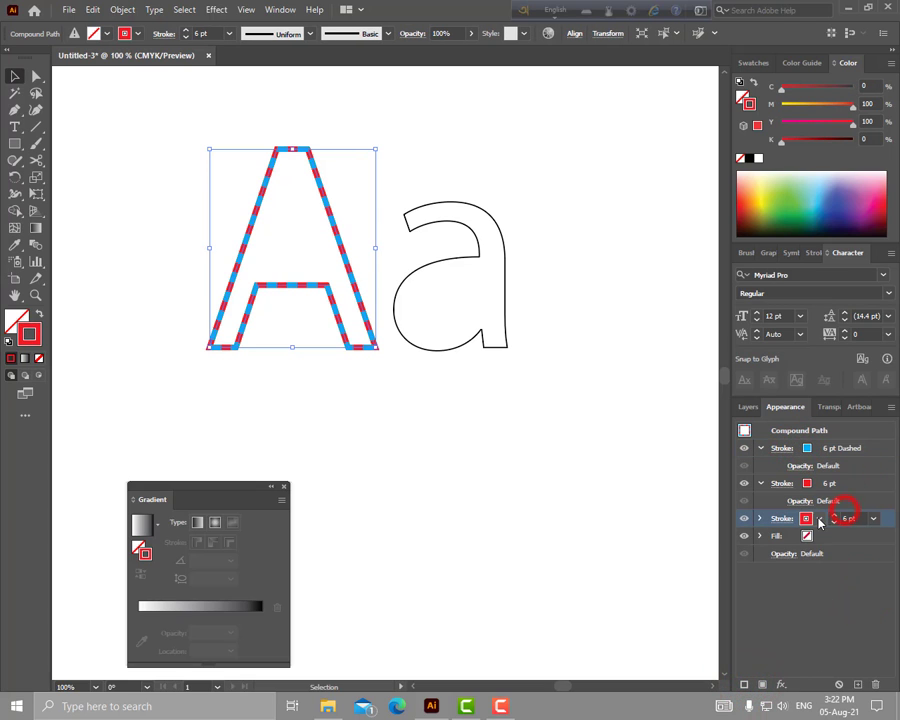
pyautogui.click(818, 518)
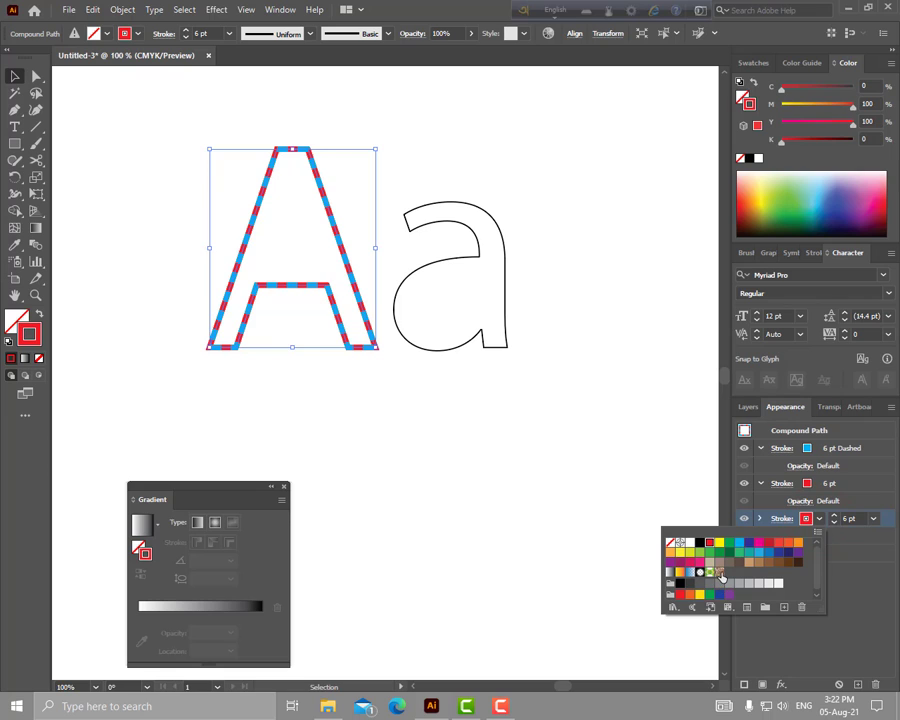
pyautogui.click(720, 573)
pyautogui.click(857, 591)
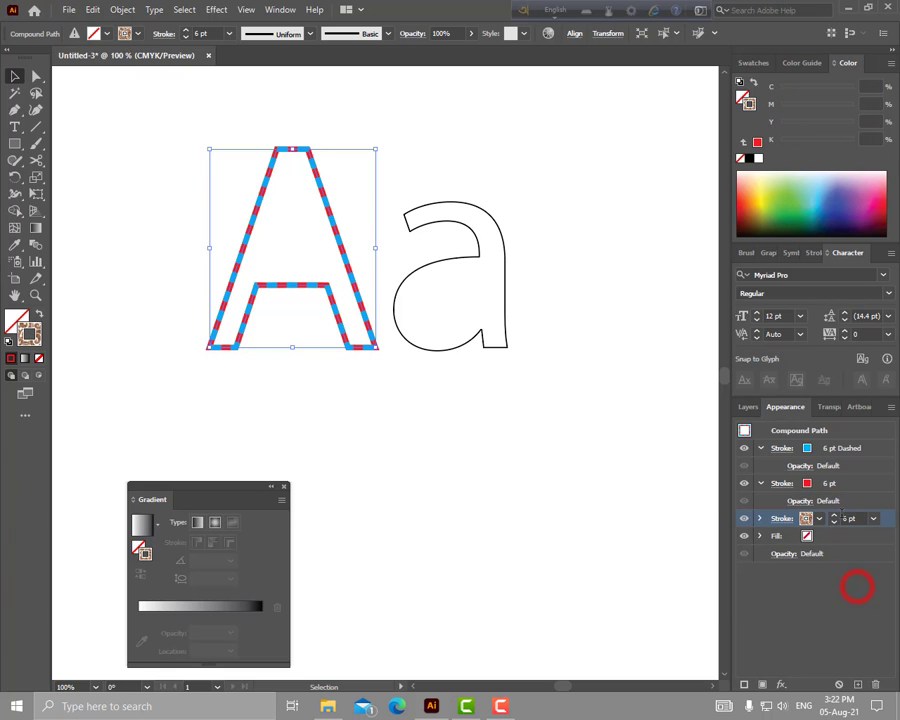
pyautogui.click(836, 518)
pyautogui.click(836, 518)
pyautogui.click(836, 518)
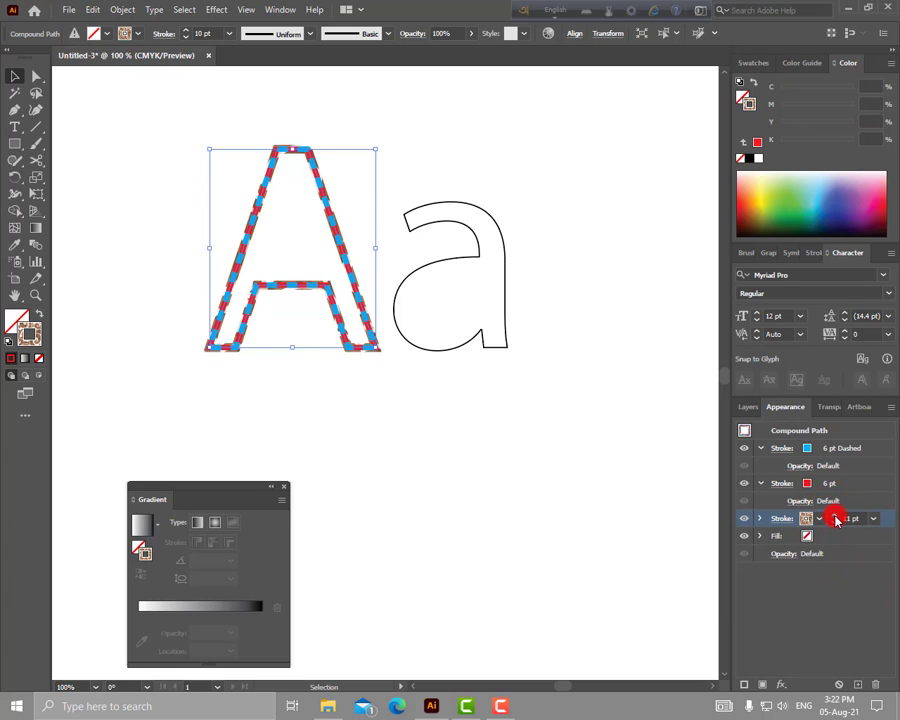
pyautogui.click(836, 518)
pyautogui.click(836, 518)
pyautogui.click(836, 518)
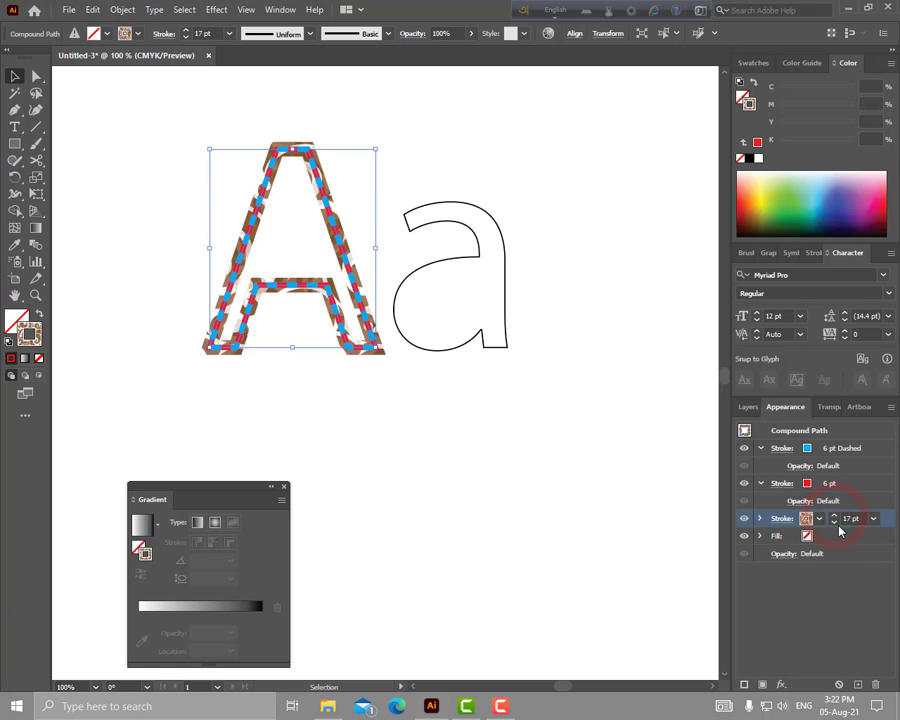
pyautogui.click(821, 519)
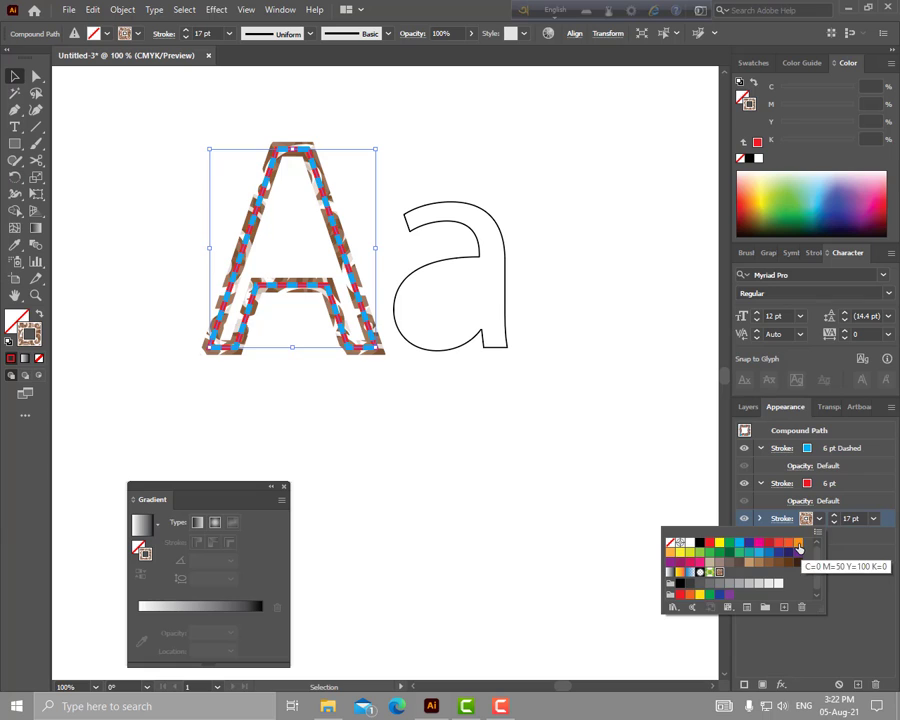
pyautogui.click(798, 545)
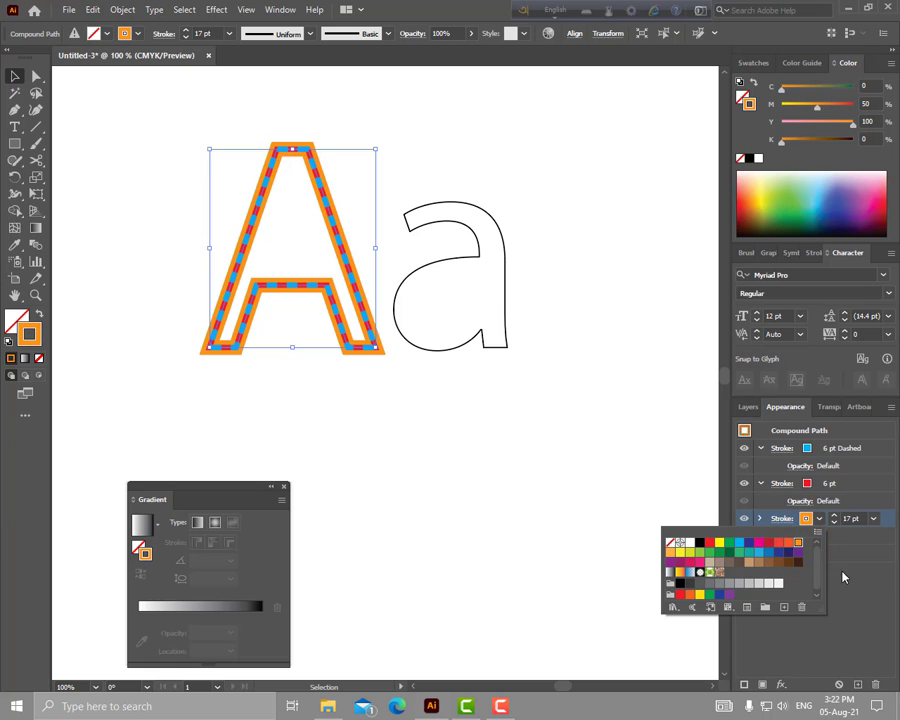
pyautogui.click(850, 625)
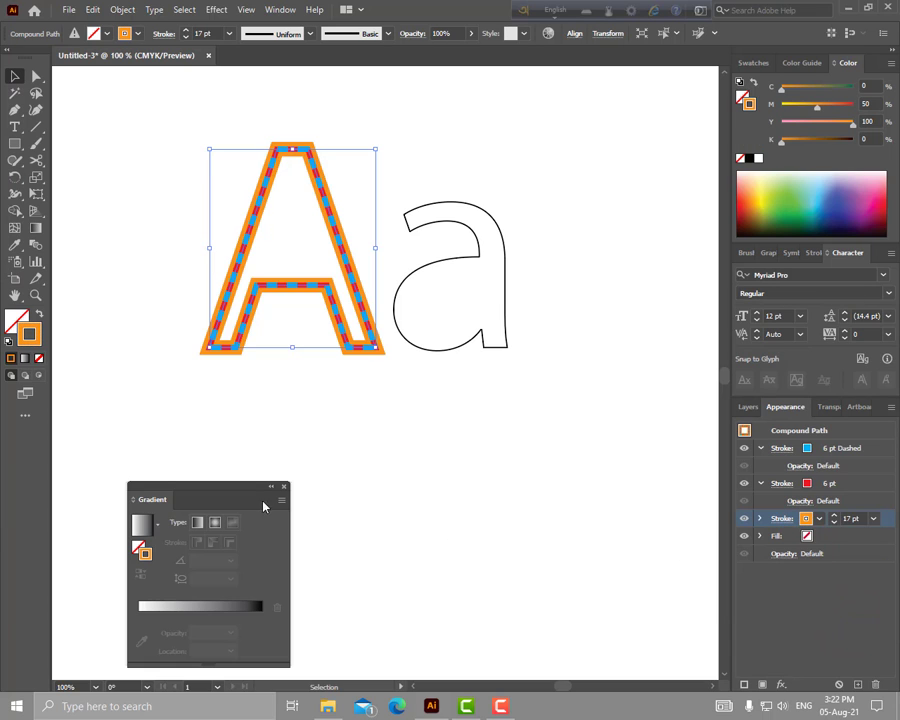
pyautogui.click(14, 110)
# Step: Trace the A's eight corners with the Pen tool into a closed path
pyautogui.click(278, 150)
pyautogui.scroll(1, 287, 207)
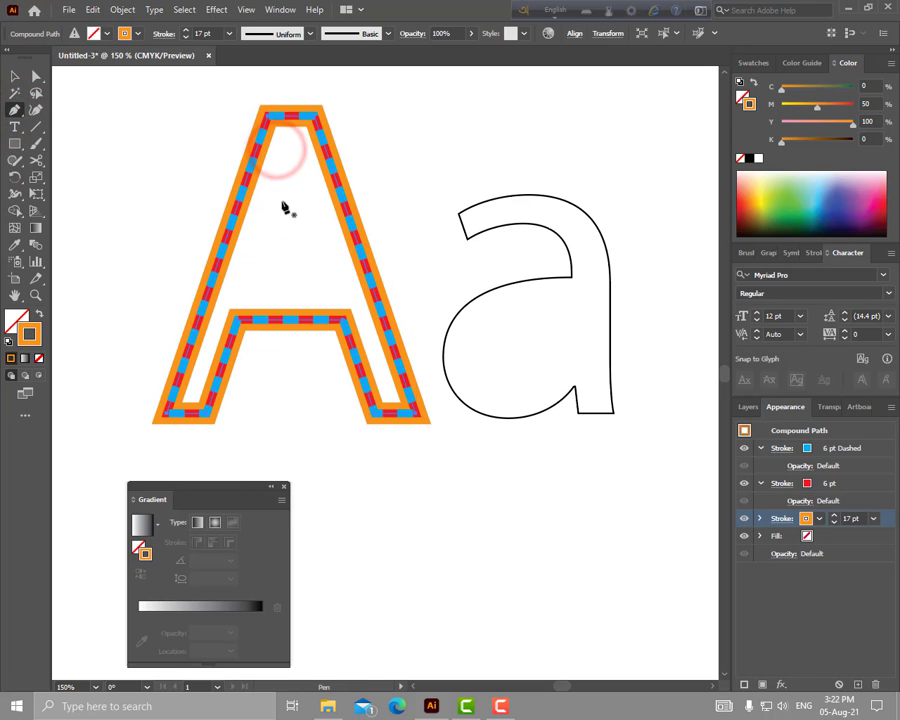
pyautogui.keyDown('ctrl'); pyautogui.click(281, 210); pyautogui.keyUp('ctrl')
pyautogui.click(266, 114)
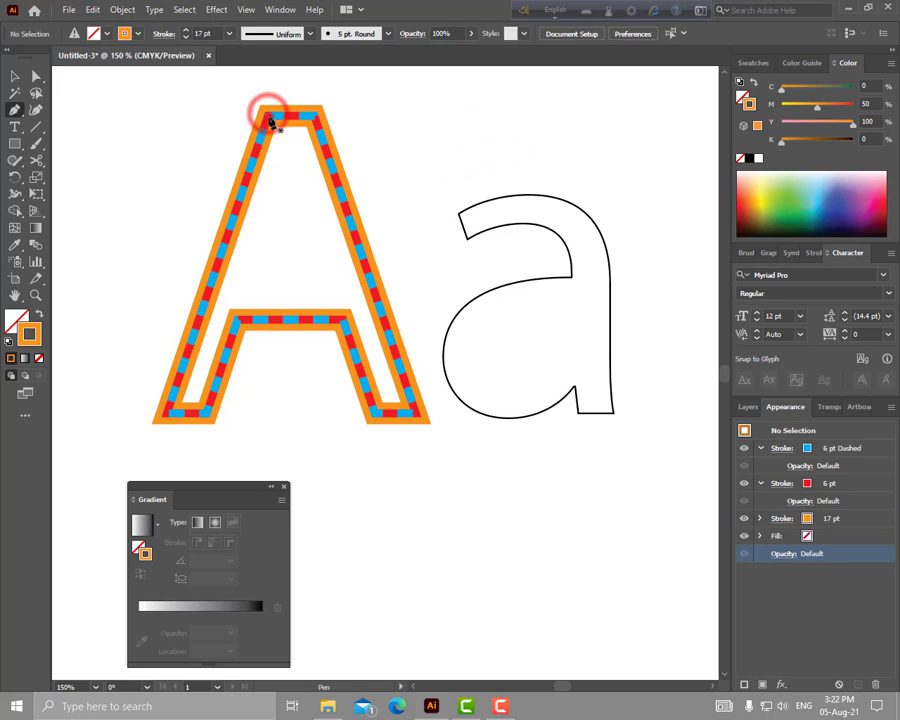
pyautogui.click(165, 412)
pyautogui.click(206, 413)
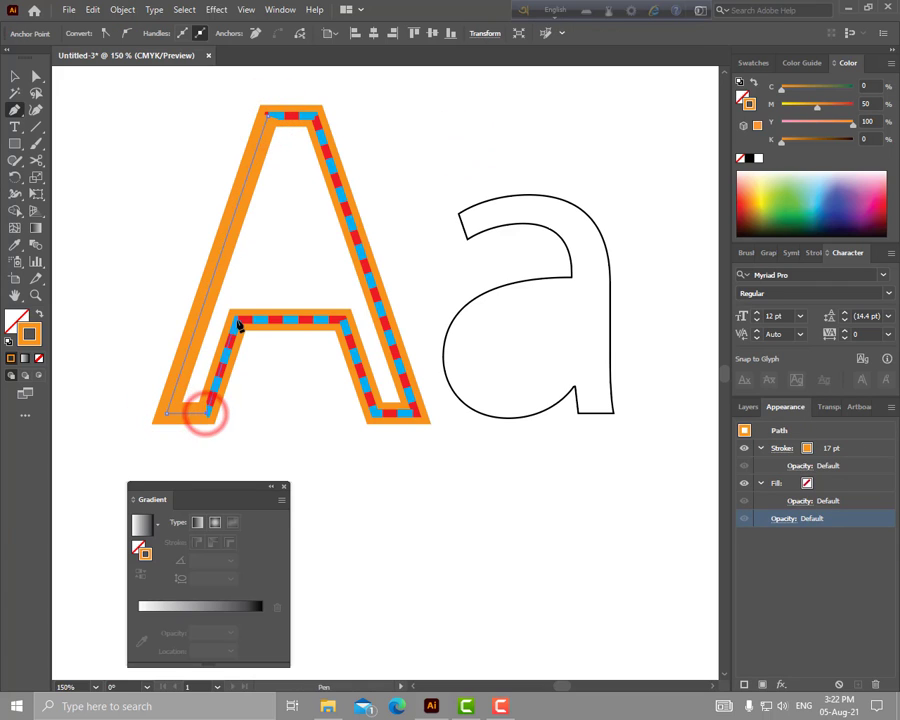
pyautogui.click(238, 321)
pyautogui.click(343, 321)
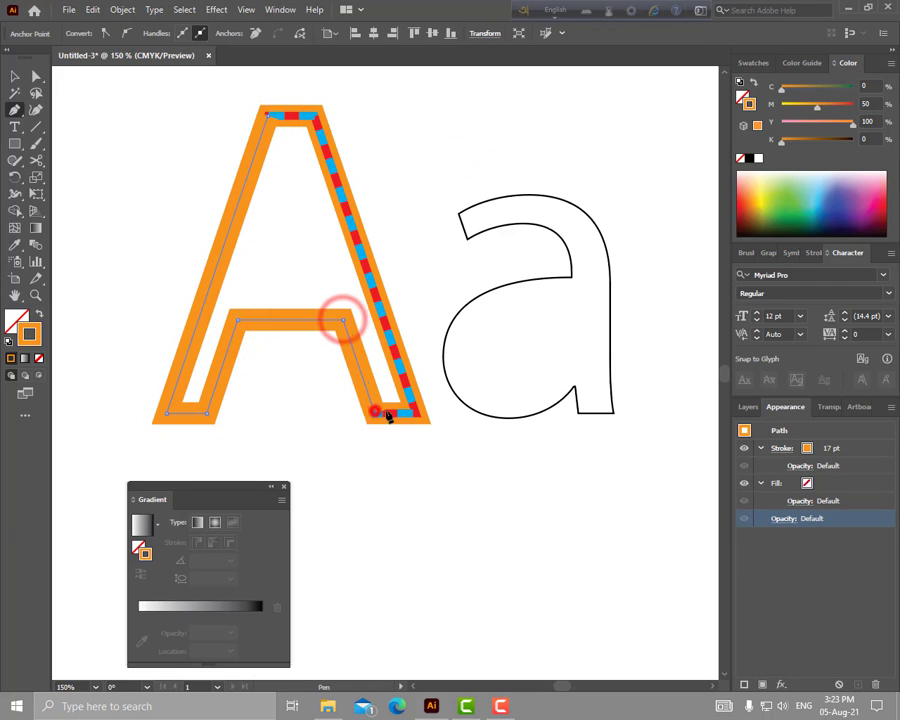
pyautogui.click(372, 412)
pyautogui.click(415, 412)
pyautogui.click(315, 117)
pyautogui.click(267, 114)
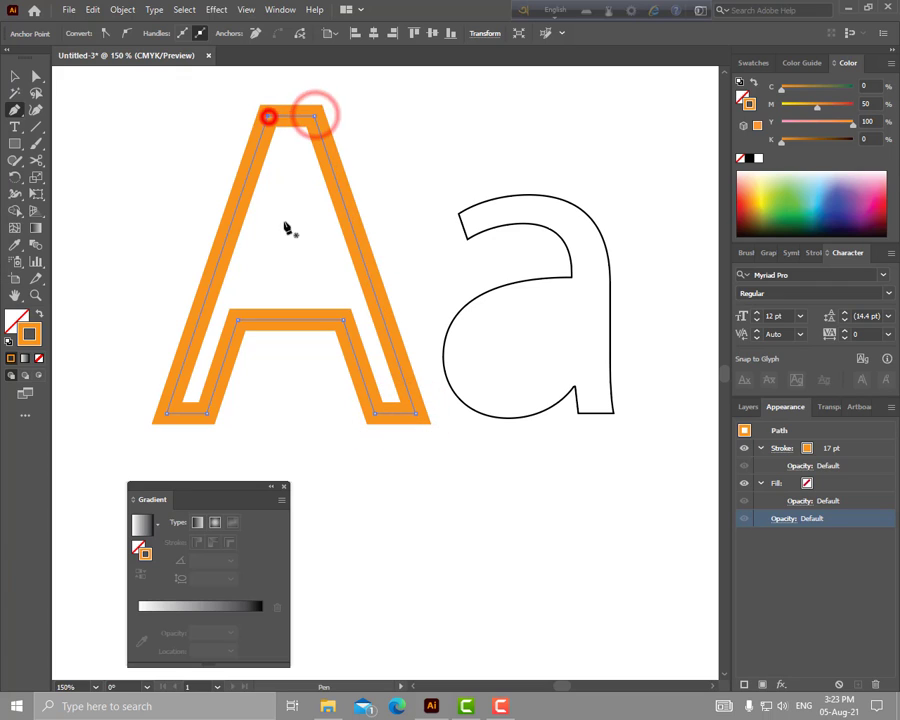
# Step: Swap the traced path's fill and stroke, then fill it with the green foliage pattern
pyautogui.press('v')
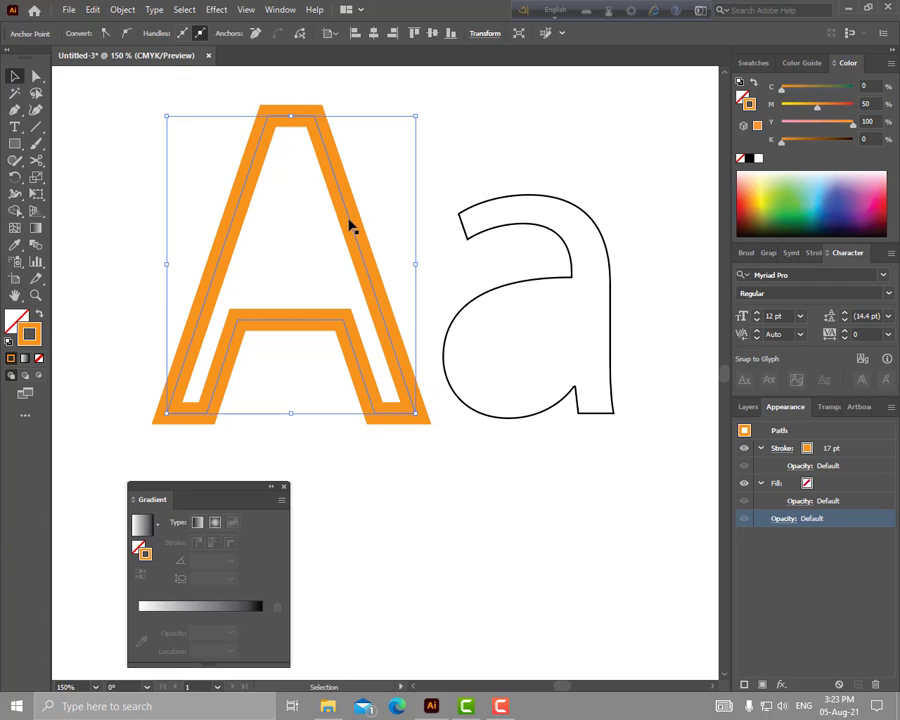
pyautogui.click(41, 317)
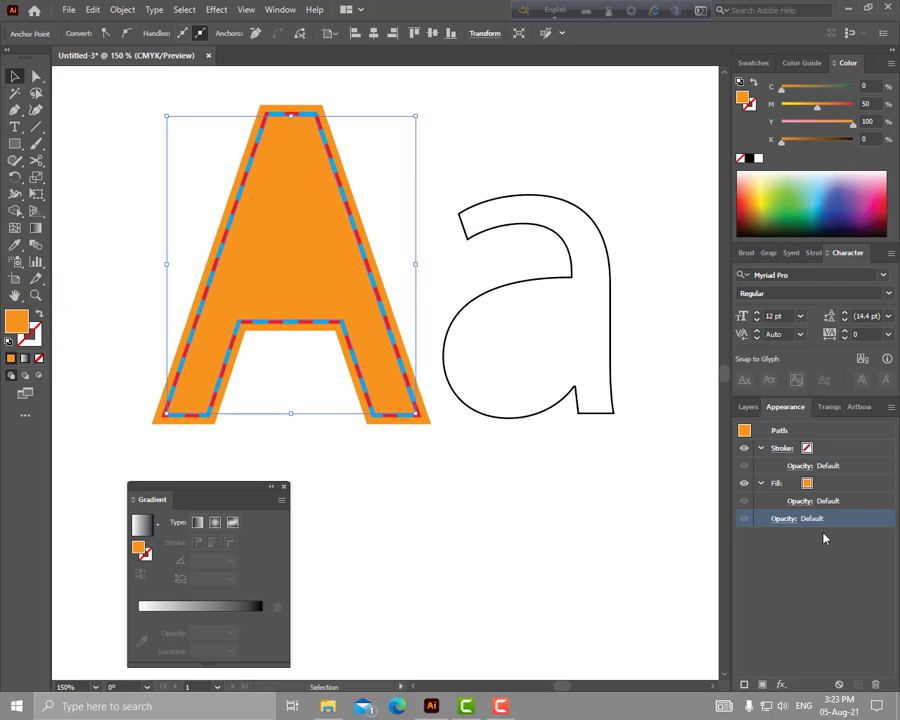
pyautogui.click(810, 484)
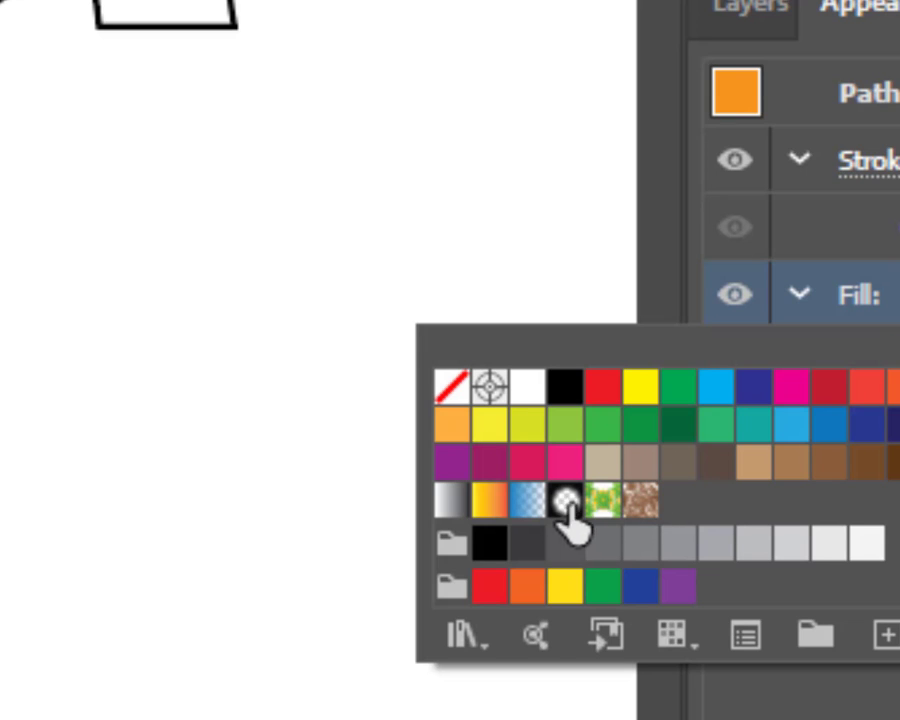
pyautogui.click(600, 502)
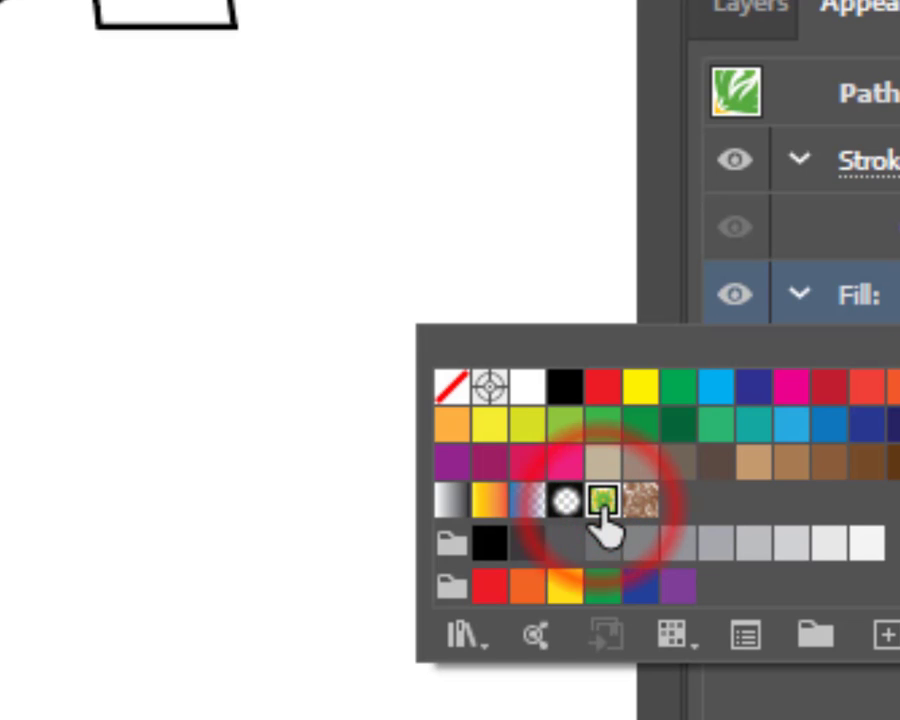
pyautogui.click(444, 527)
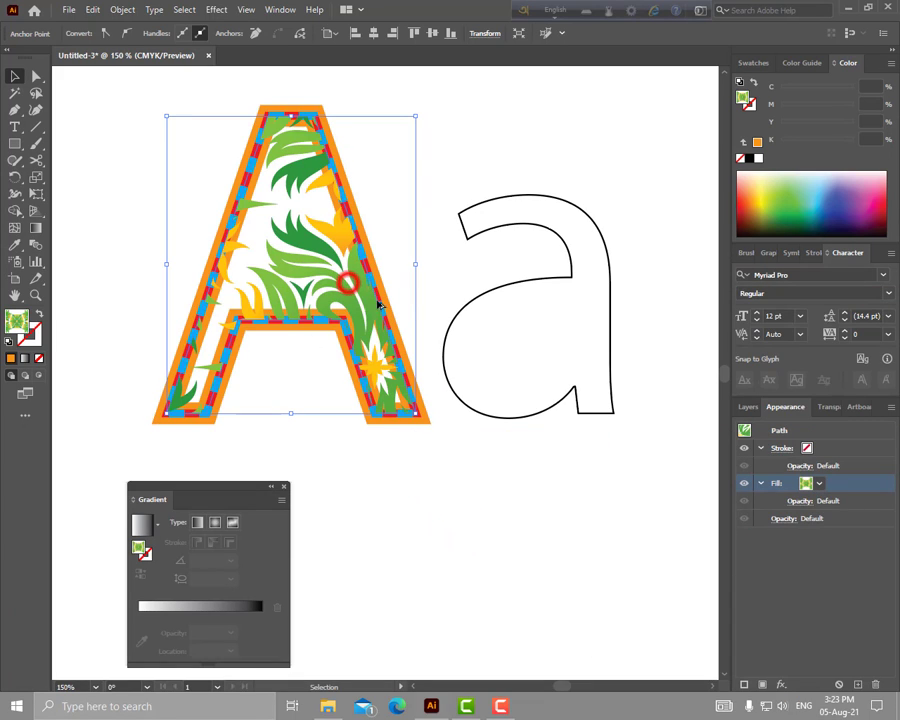
# Step: Duplicate the pattern A and give the copy a solid black fill
pyautogui.moveTo(378, 303); pyautogui.dragTo(661, 582)
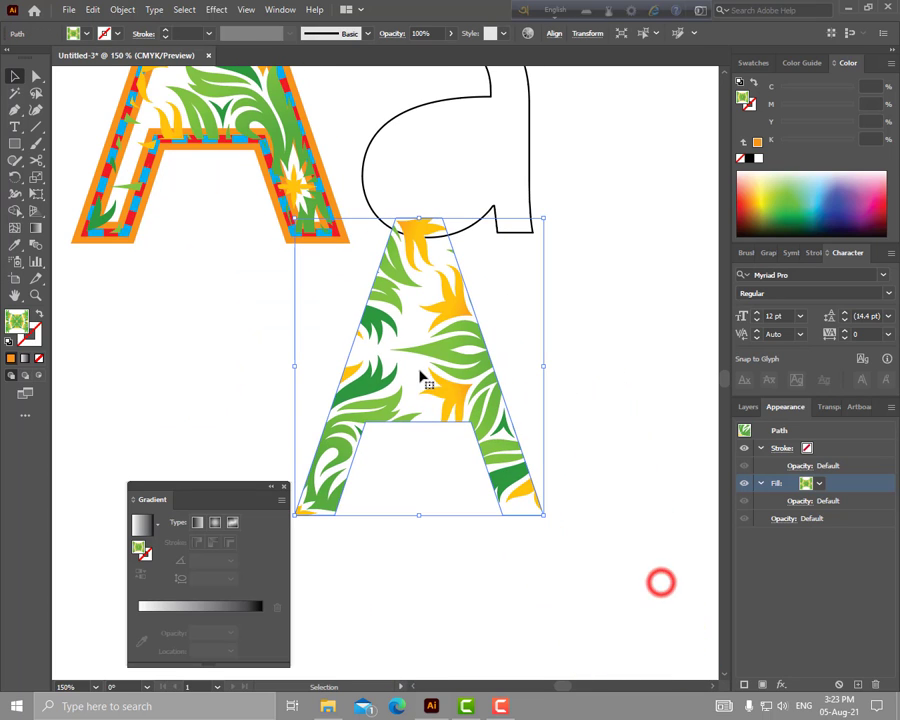
pyautogui.click(420, 370)
pyautogui.click(38, 317)
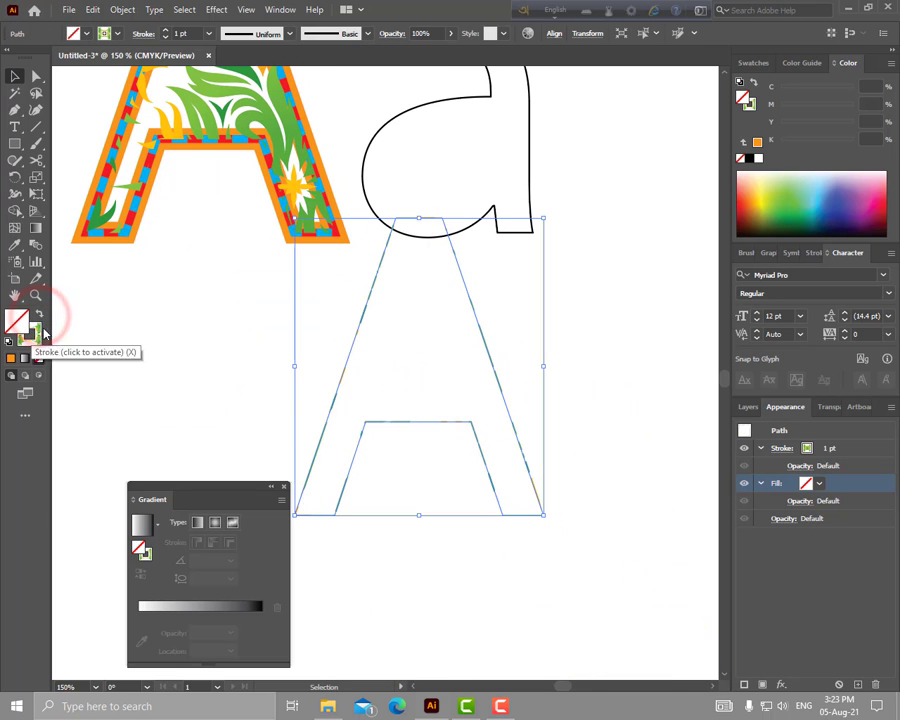
pyautogui.click(39, 314)
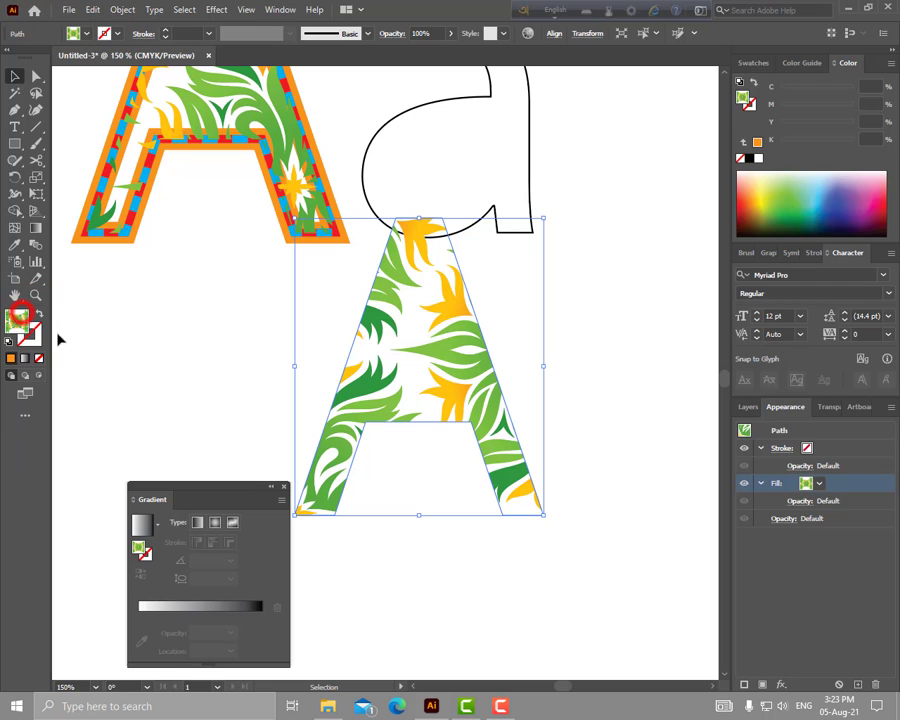
pyautogui.click(751, 158)
pyautogui.moveTo(604, 436); pyautogui.dragTo(668, 544)
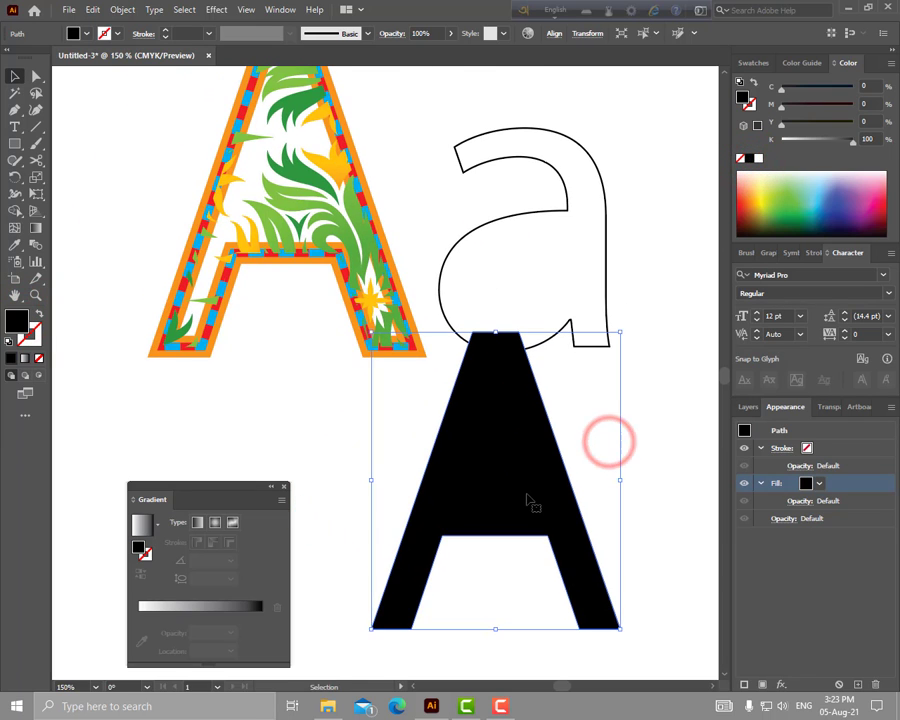
# Step: Move the black A onto the pattern A and send it to the back
pyautogui.moveTo(527, 493)
pyautogui.mouseDown()
pyautogui.moveTo(324, 247)
pyautogui.moveTo(320, 218)
pyautogui.mouseUp()
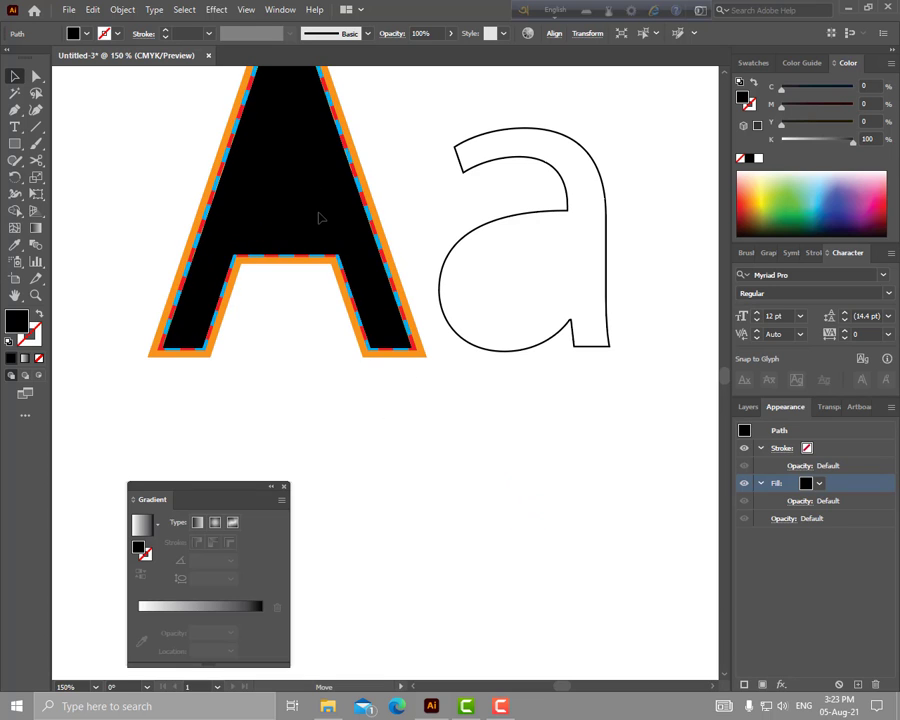
pyautogui.click(295, 376)
pyautogui.rightClick(349, 440)
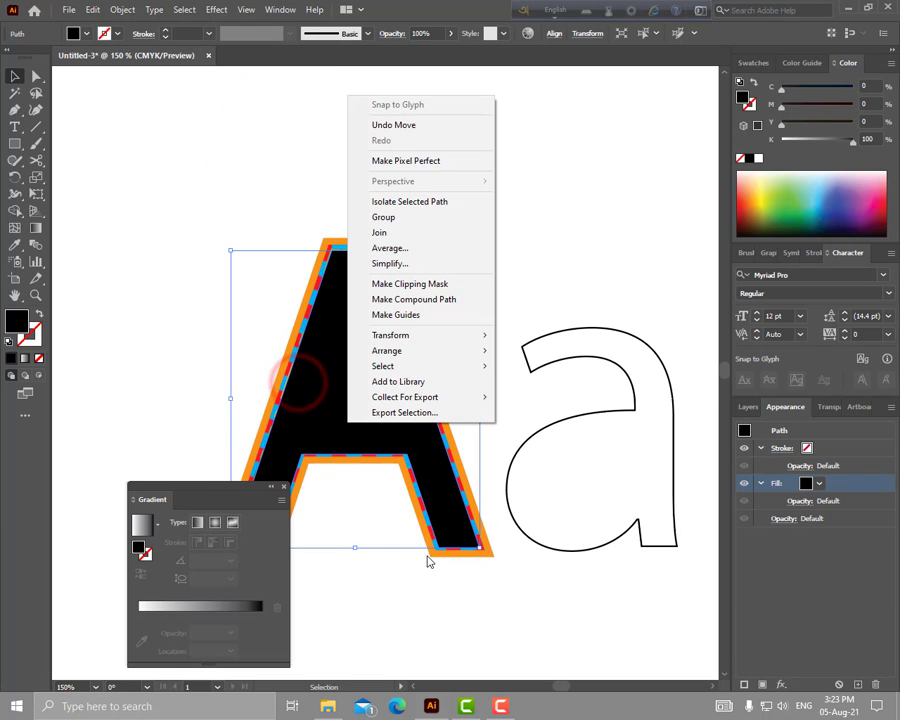
pyautogui.moveTo(418, 351)
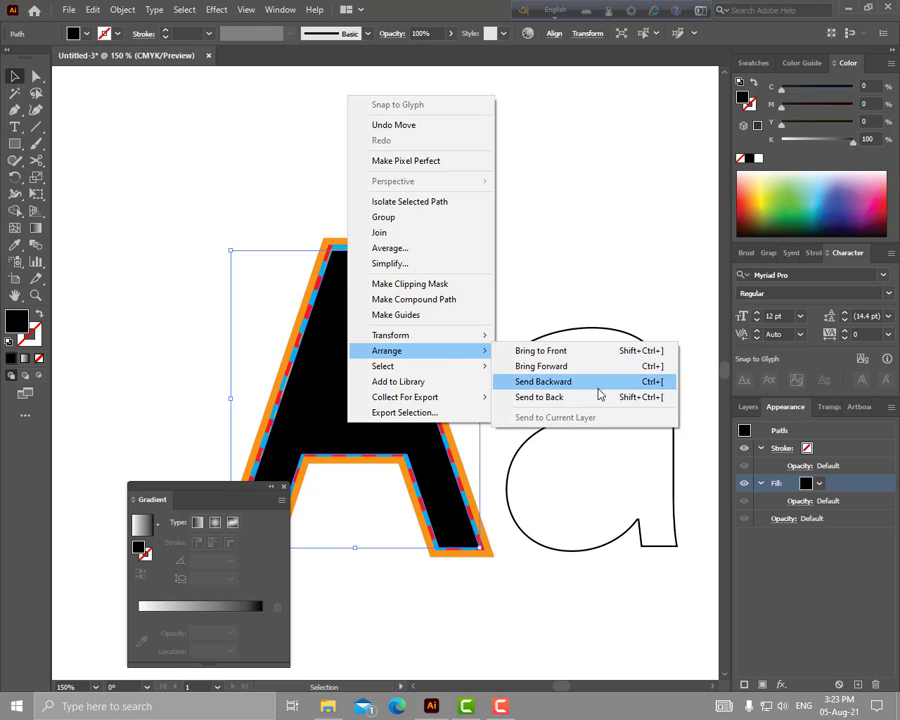
pyautogui.click(587, 396)
pyautogui.click(534, 614)
# Step: Center both letters in view and select the outlined a
pyautogui.hotkey('ctrl', '1')
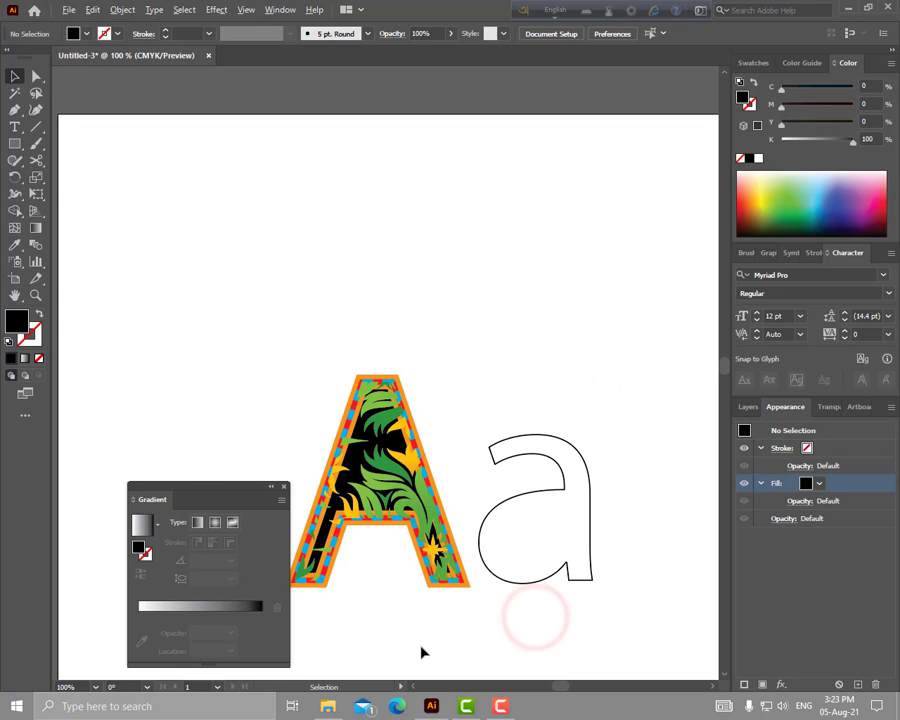
pyautogui.moveTo(421, 659); pyautogui.dragTo(363, 492)
pyautogui.moveTo(564, 462); pyautogui.dragTo(537, 438)
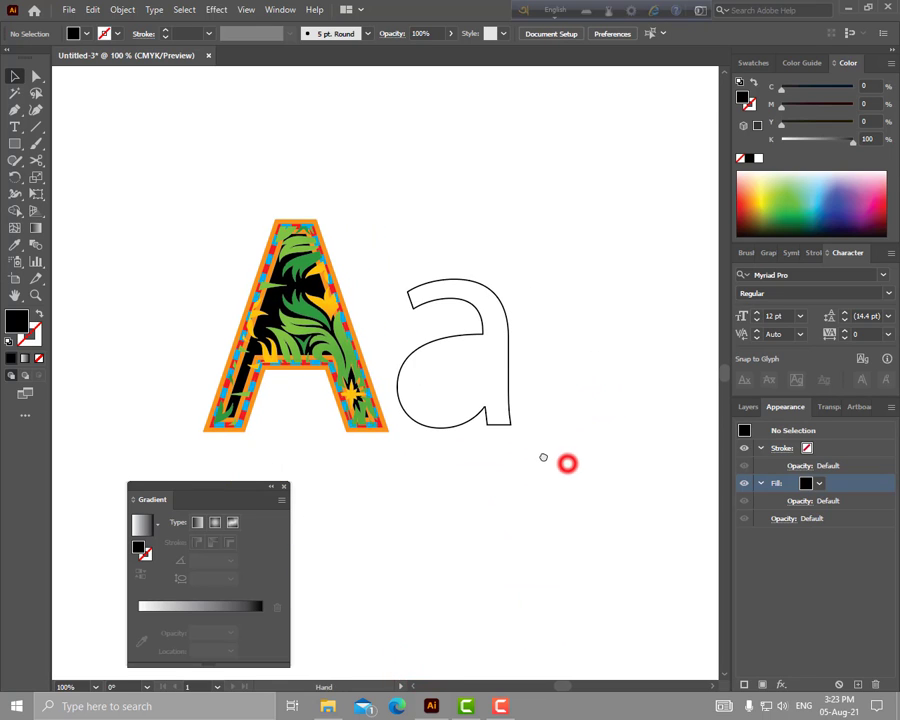
pyautogui.click(509, 388)
pyautogui.moveTo(565, 516); pyautogui.dragTo(532, 516)
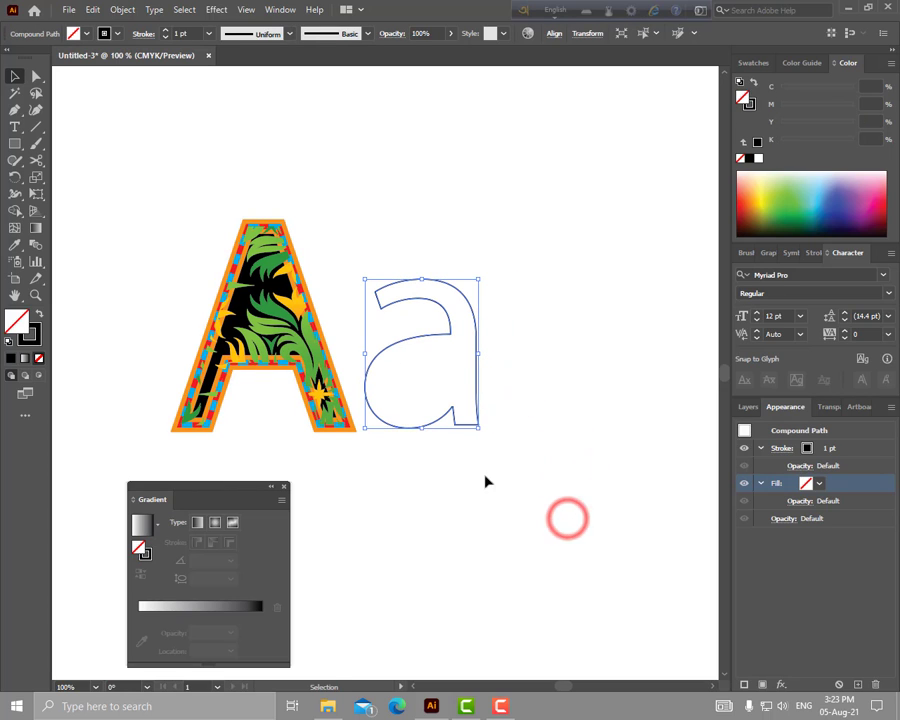
# Step: Set the a's stroke to 4 pt, dashed, in orange-red
pyautogui.click(833, 448)
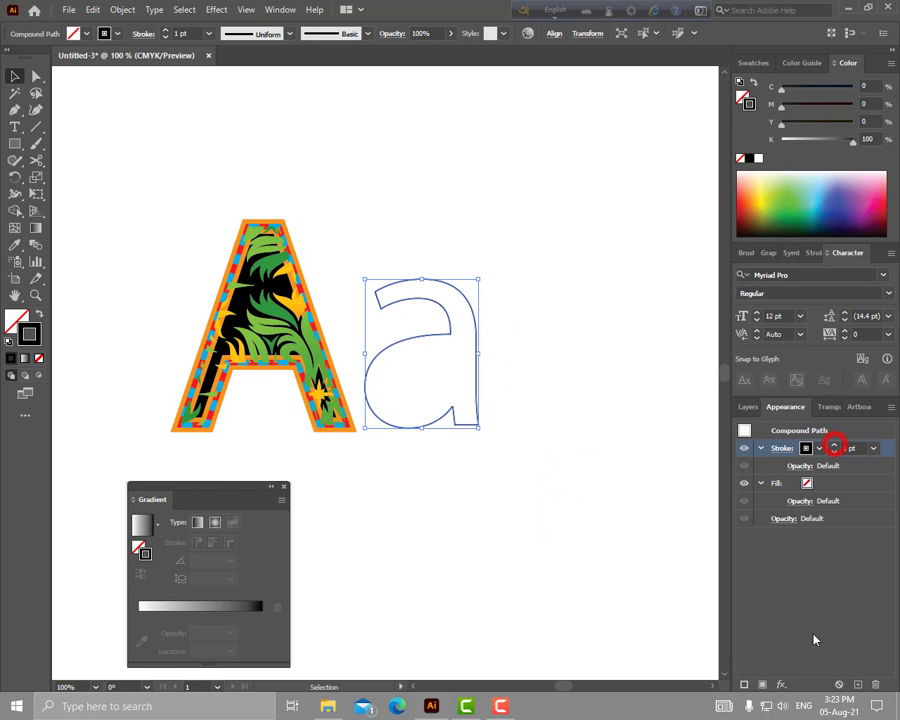
pyautogui.click(834, 445)
pyautogui.click(834, 445)
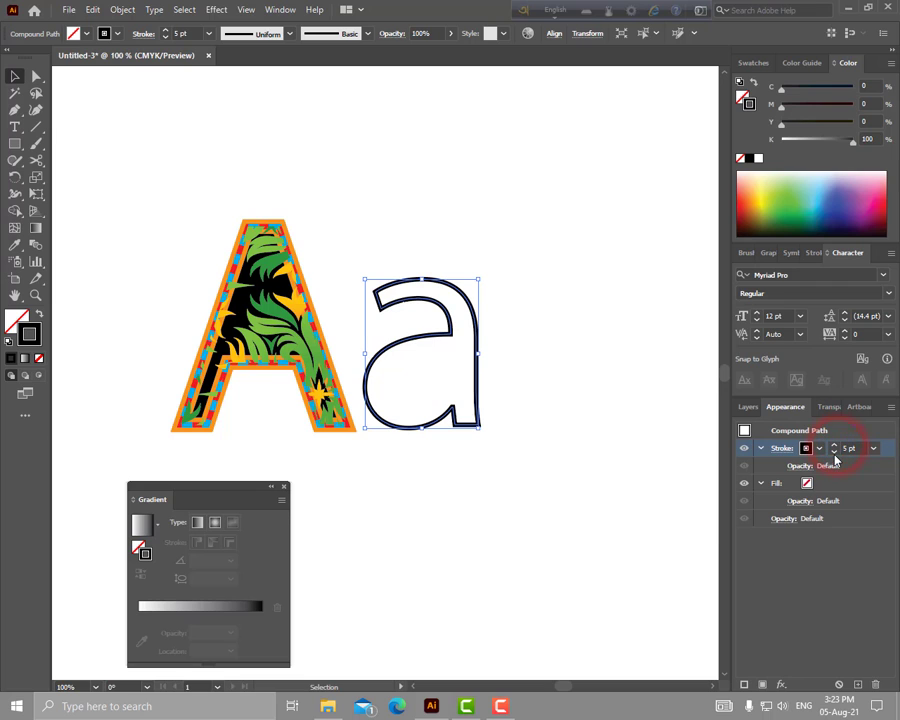
pyautogui.click(834, 452)
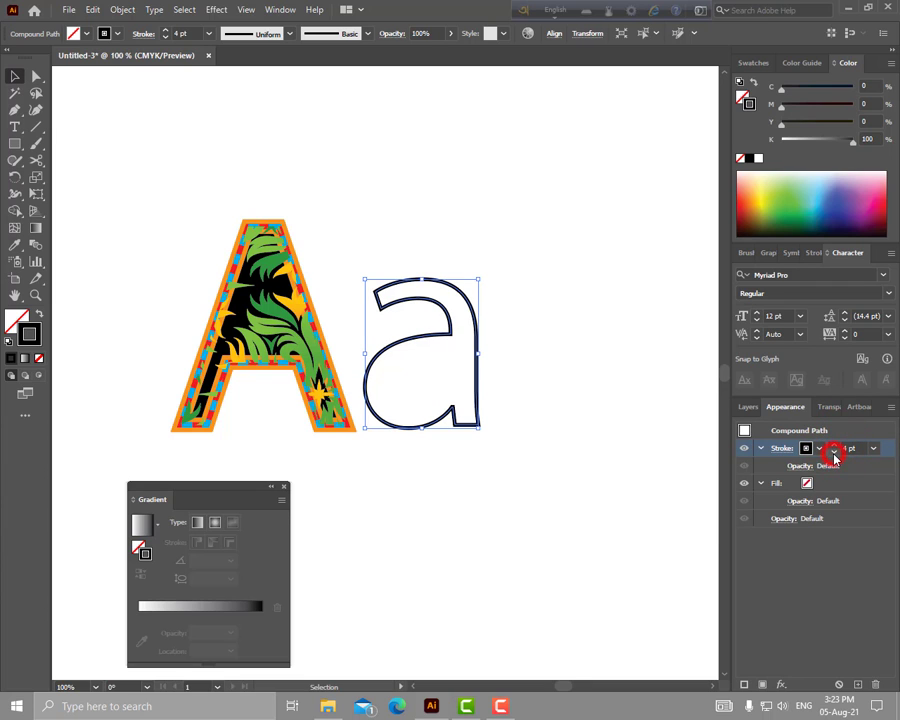
pyautogui.click(785, 449)
pyautogui.click(658, 553)
pyautogui.click(814, 448)
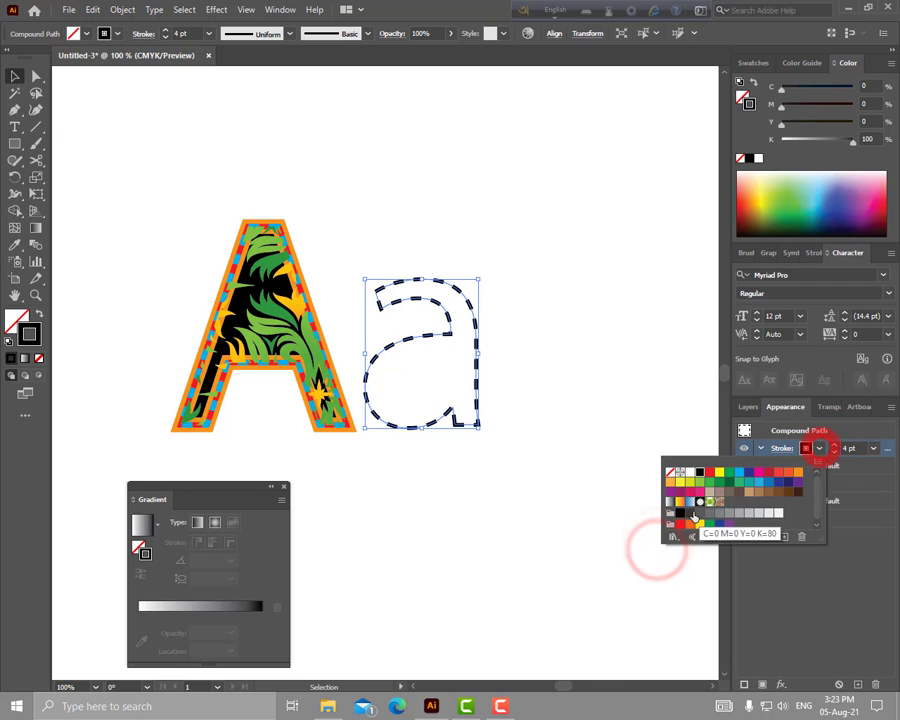
pyautogui.click(690, 521)
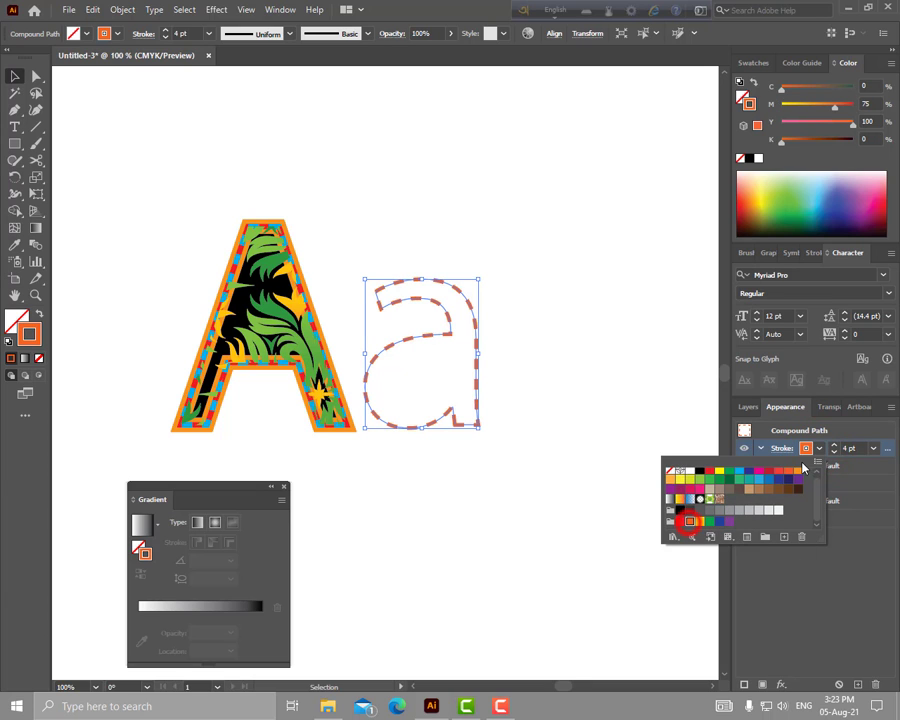
pyautogui.click(864, 551)
# Step: Add a second, solid blue 4 pt stroke, then add another stroke copy
pyautogui.click(744, 684)
pyautogui.click(819, 483)
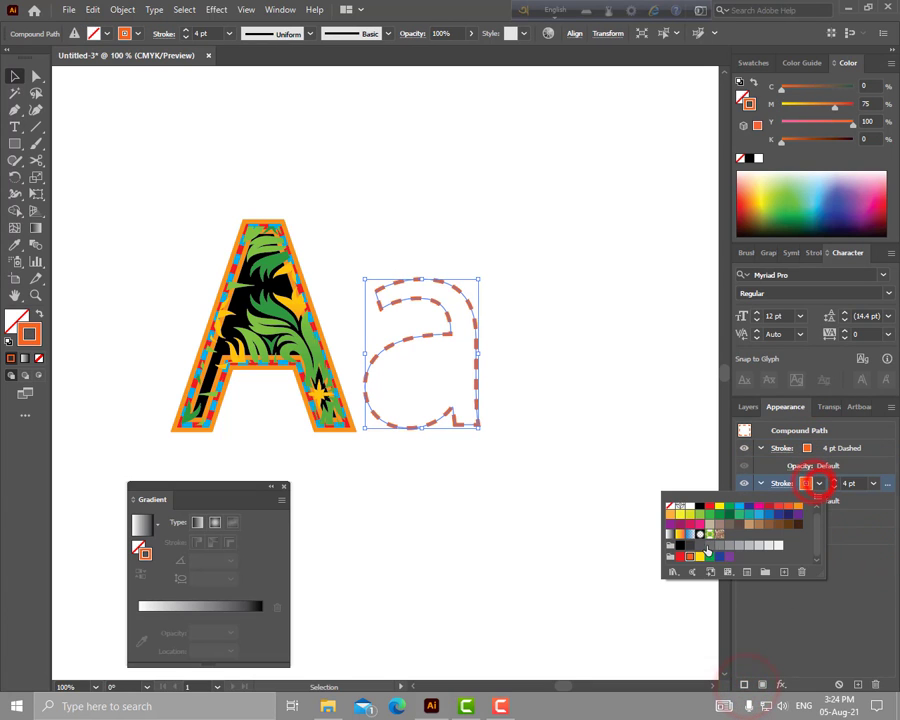
pyautogui.click(719, 556)
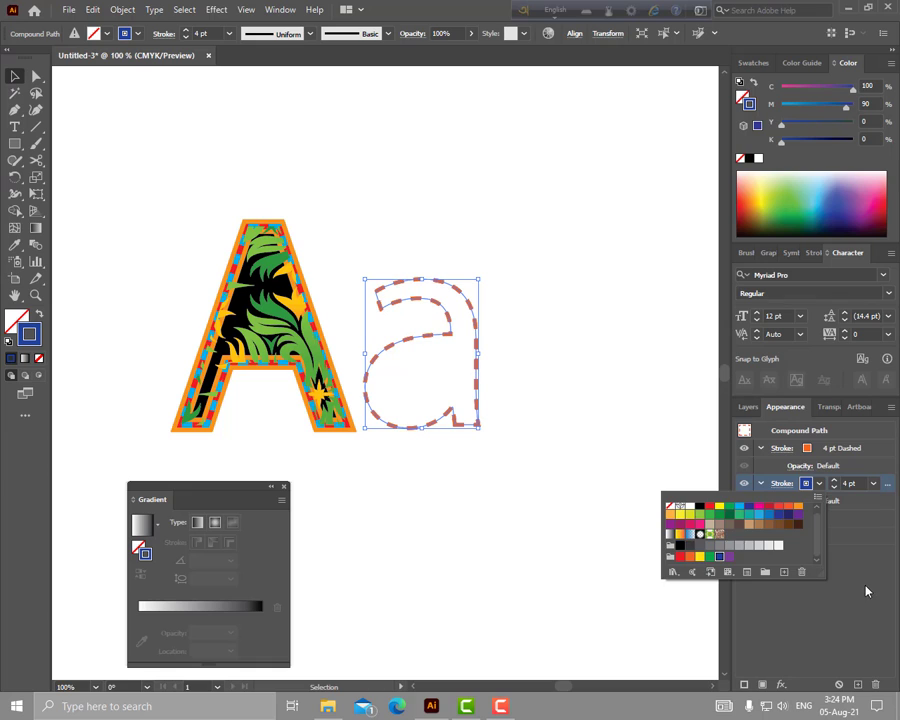
pyautogui.click(866, 589)
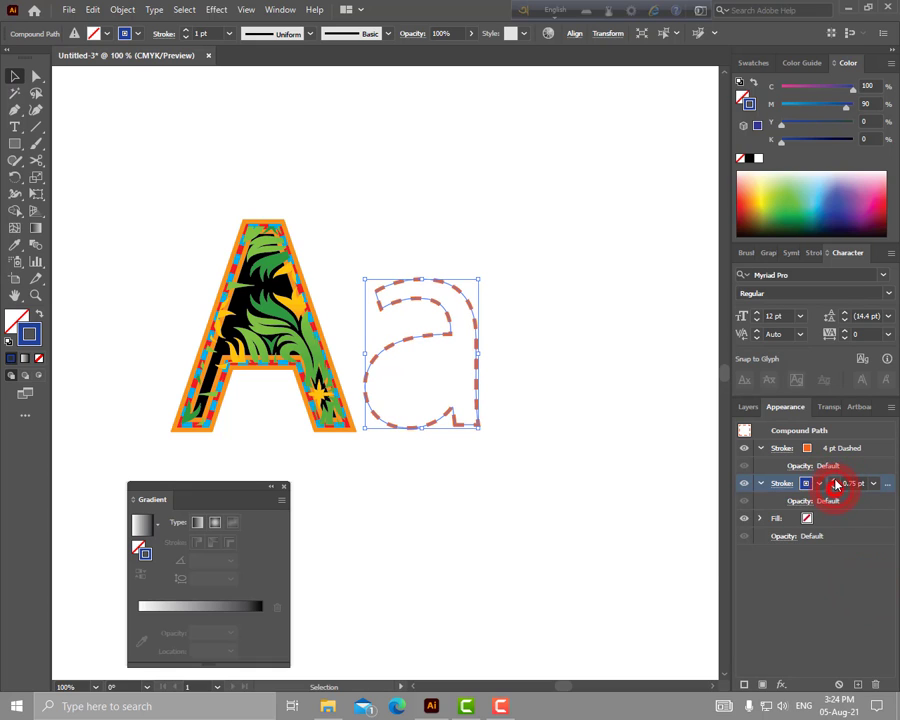
pyautogui.click(834, 483)
pyautogui.click(834, 483)
pyautogui.click(834, 483)
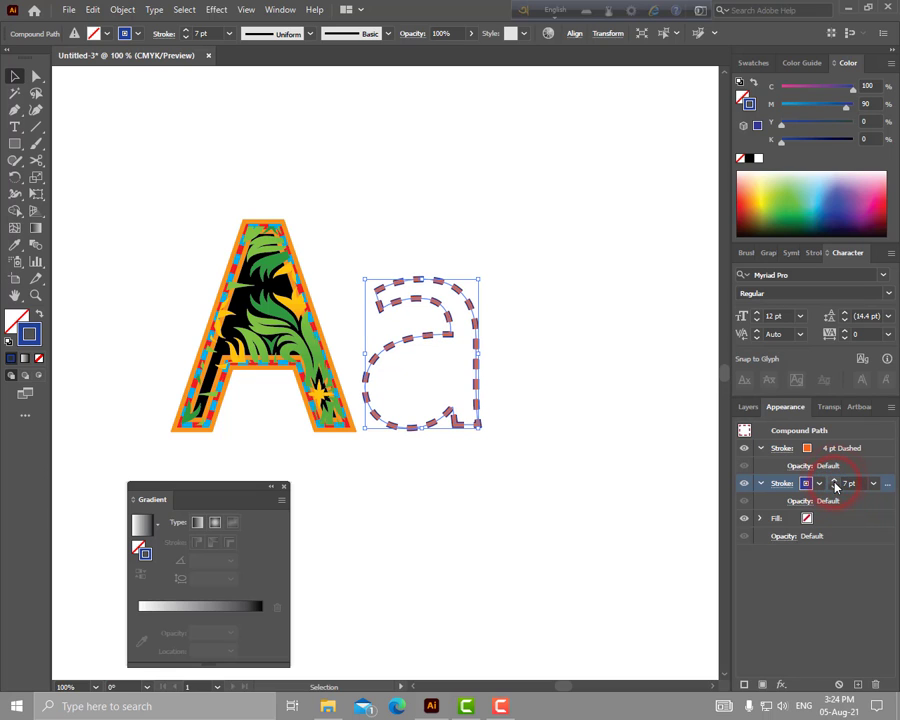
pyautogui.click(835, 489)
pyautogui.click(835, 489)
pyautogui.click(835, 489)
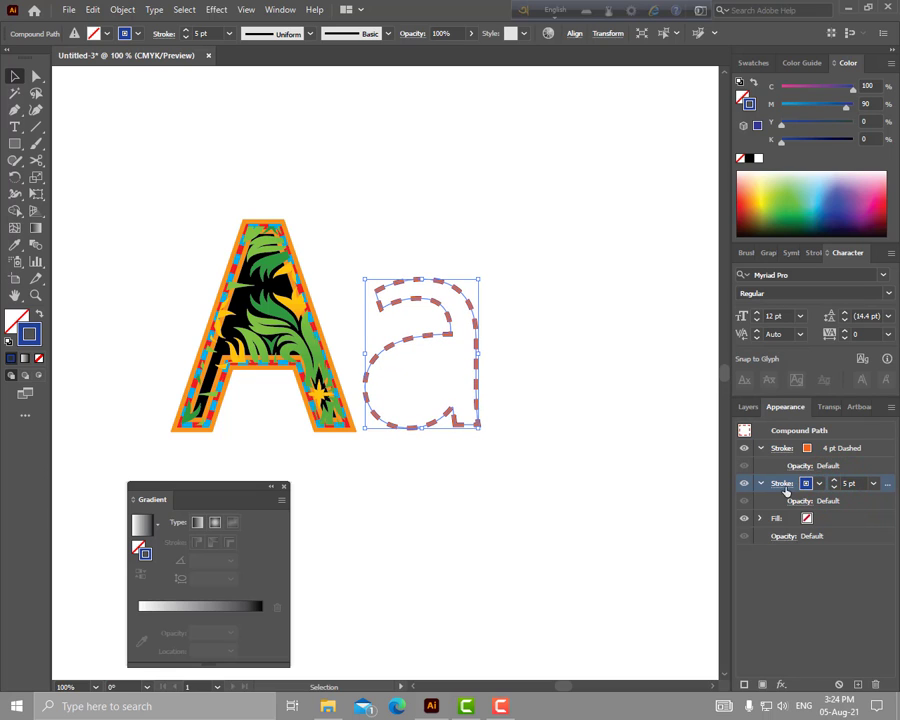
pyautogui.click(781, 484)
pyautogui.click(640, 341)
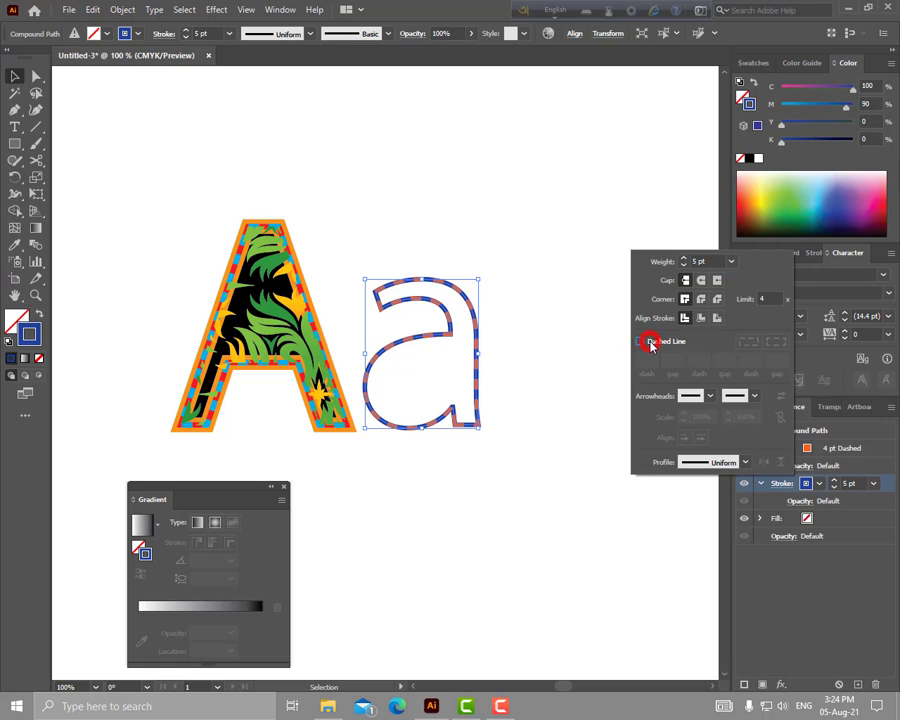
pyautogui.click(853, 560)
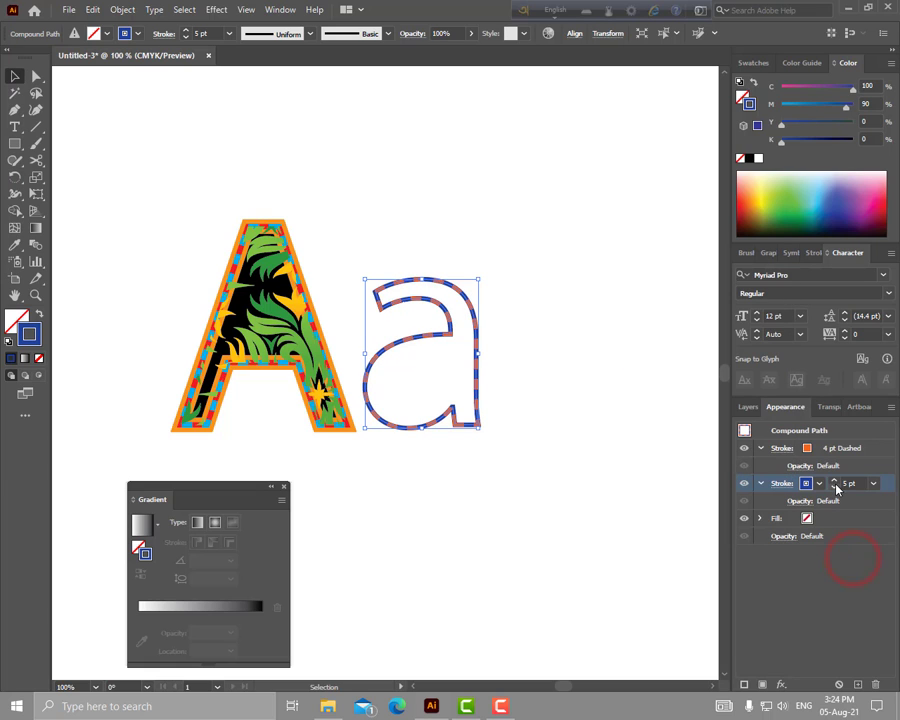
pyautogui.click(835, 487)
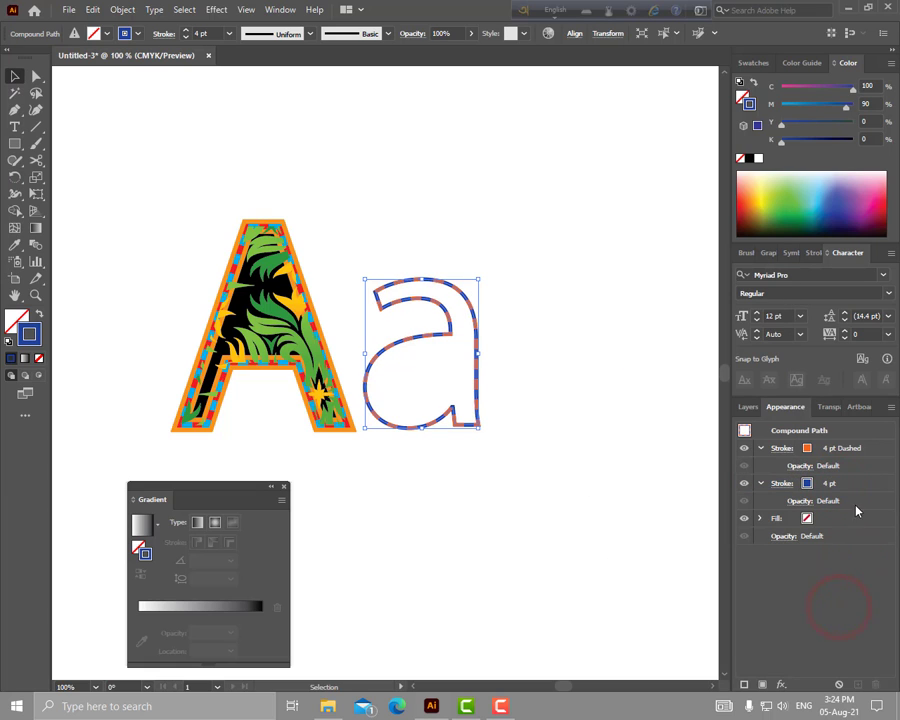
pyautogui.click(744, 685)
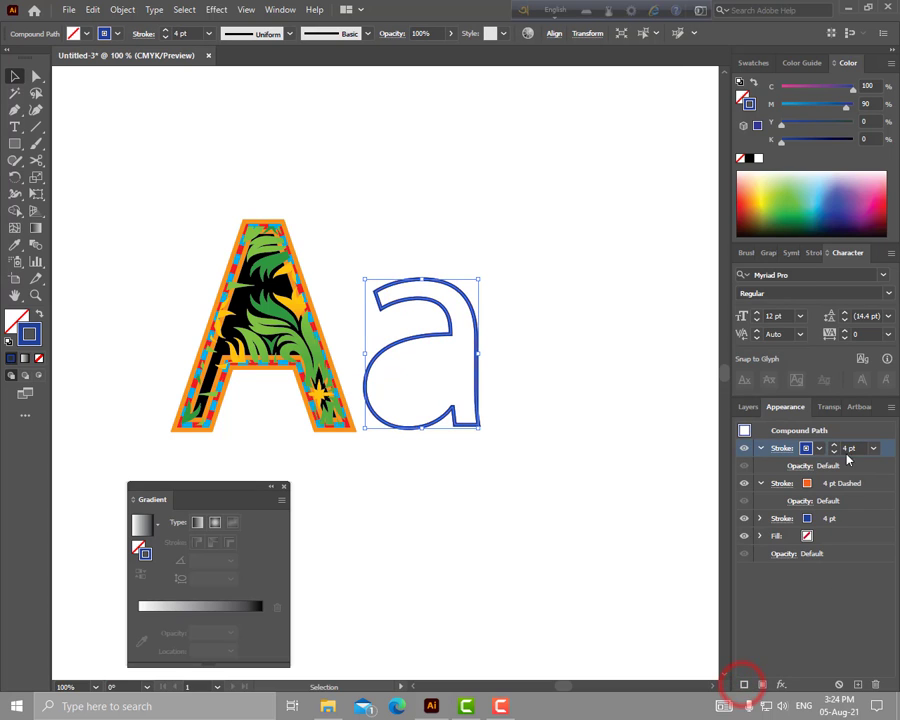
# Step: Move the new stroke to the bottom at 10 pt with a yellow-to-orange gradient
pyautogui.moveTo(800, 448); pyautogui.dragTo(800, 518)
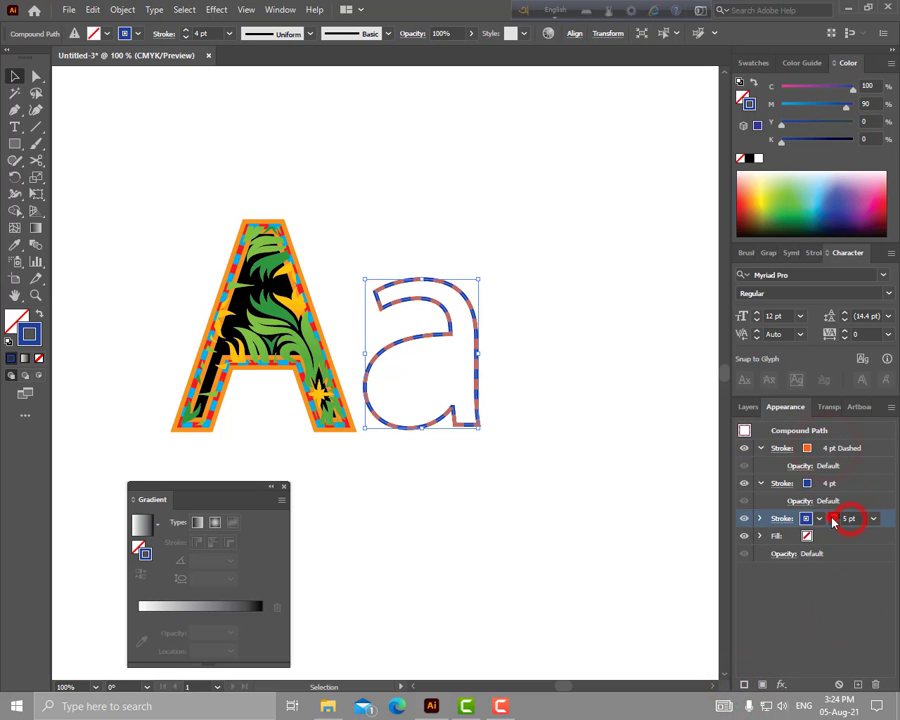
pyautogui.click(848, 522)
pyautogui.click(805, 519)
pyautogui.click(680, 570)
pyautogui.click(540, 630)
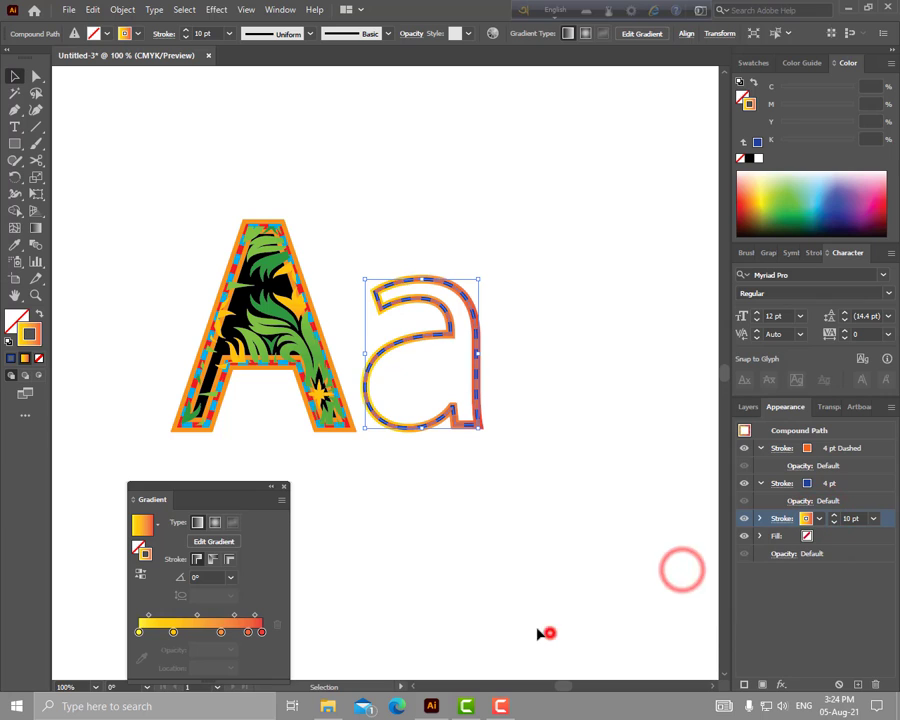
# Step: Draw a rectangle over the a, fit it around the letter, and set its border to 6 pt
pyautogui.press('m')
pyautogui.moveTo(359, 273)
pyautogui.mouseDown()
pyautogui.moveTo(383, 327)
pyautogui.moveTo(496, 440)
pyautogui.mouseUp()
pyautogui.press('v')
pyautogui.click(498, 356)
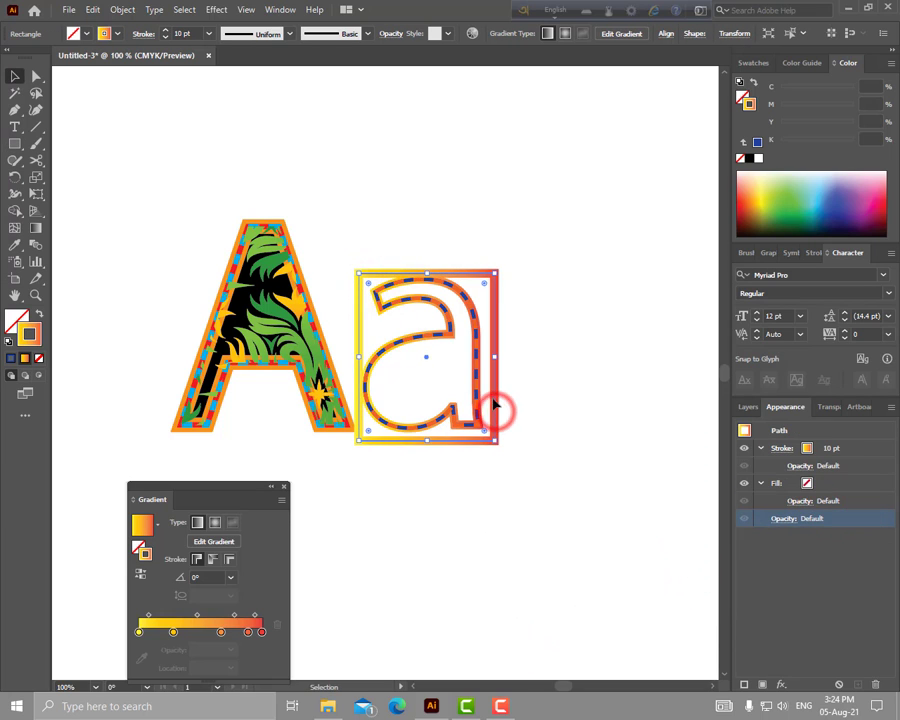
pyautogui.moveTo(426, 441); pyautogui.dragTo(426, 441)
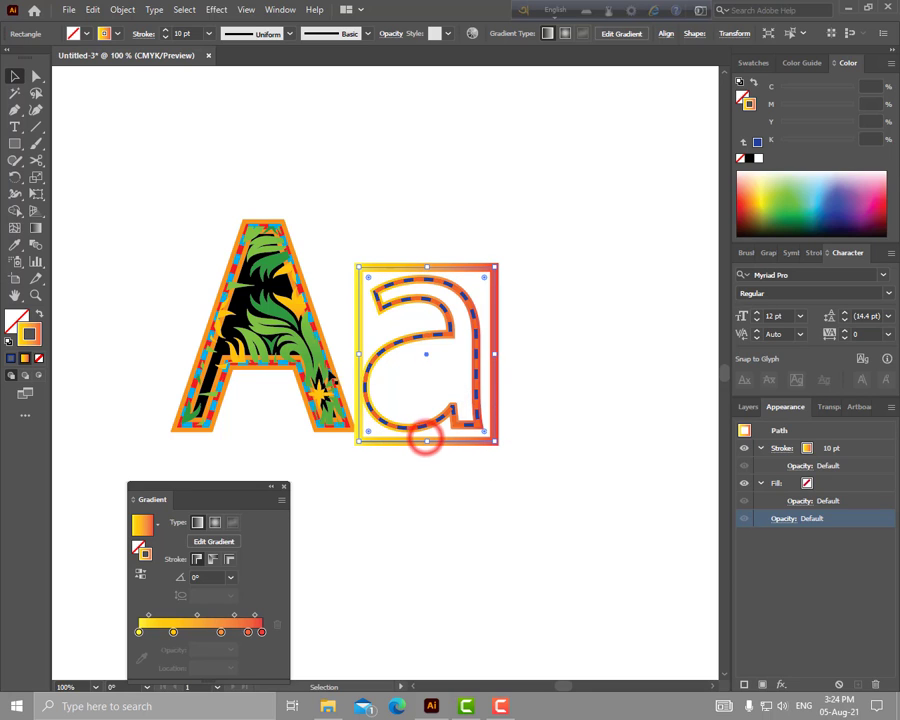
pyautogui.moveTo(356, 354); pyautogui.dragTo(352, 354)
pyautogui.click(845, 449)
pyautogui.press('Down')
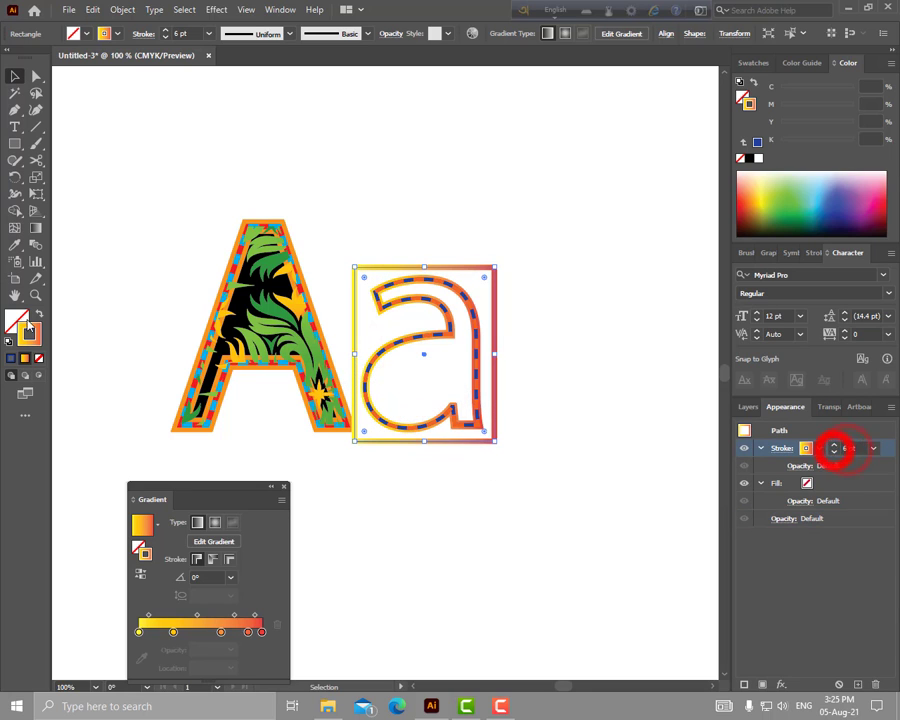
pyautogui.click(16, 320)
# Step: Apply a gradient fill to the rectangle and delete its three middle colour stops
pyautogui.click(822, 191)
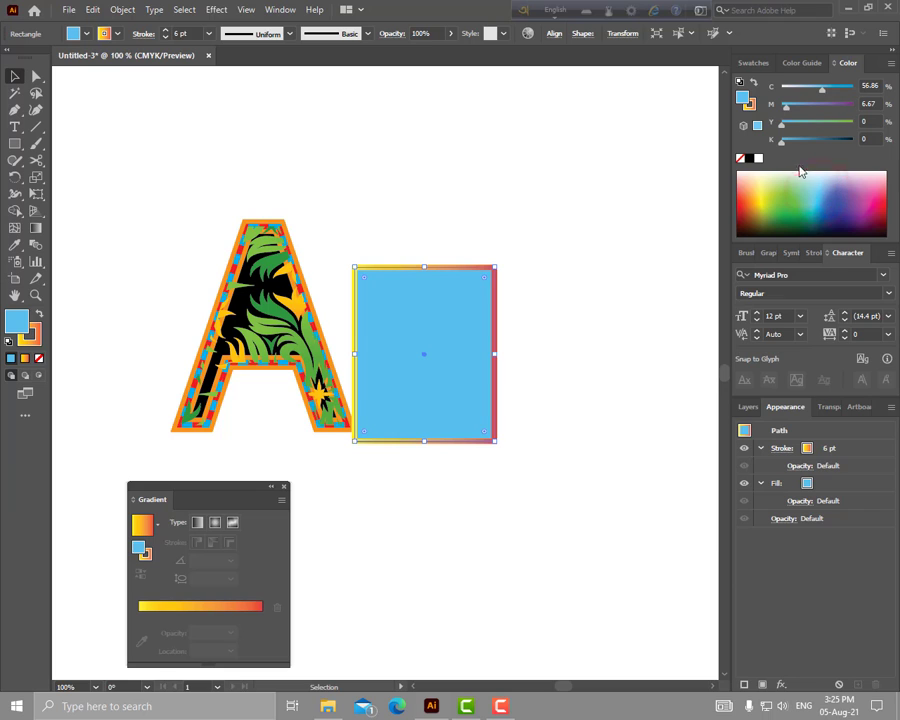
pyautogui.click(166, 616)
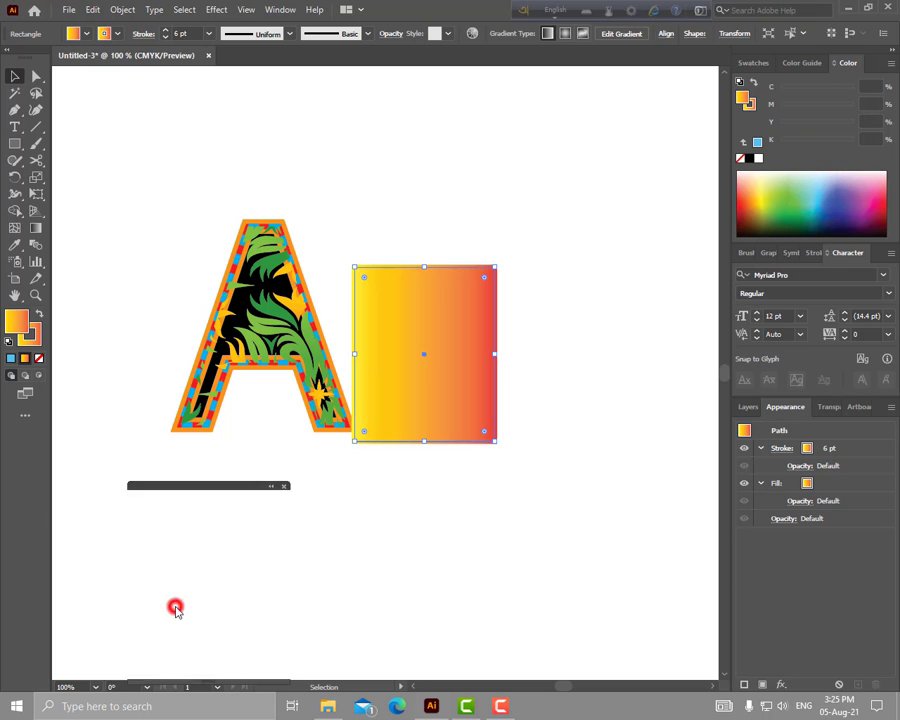
pyautogui.click(174, 631)
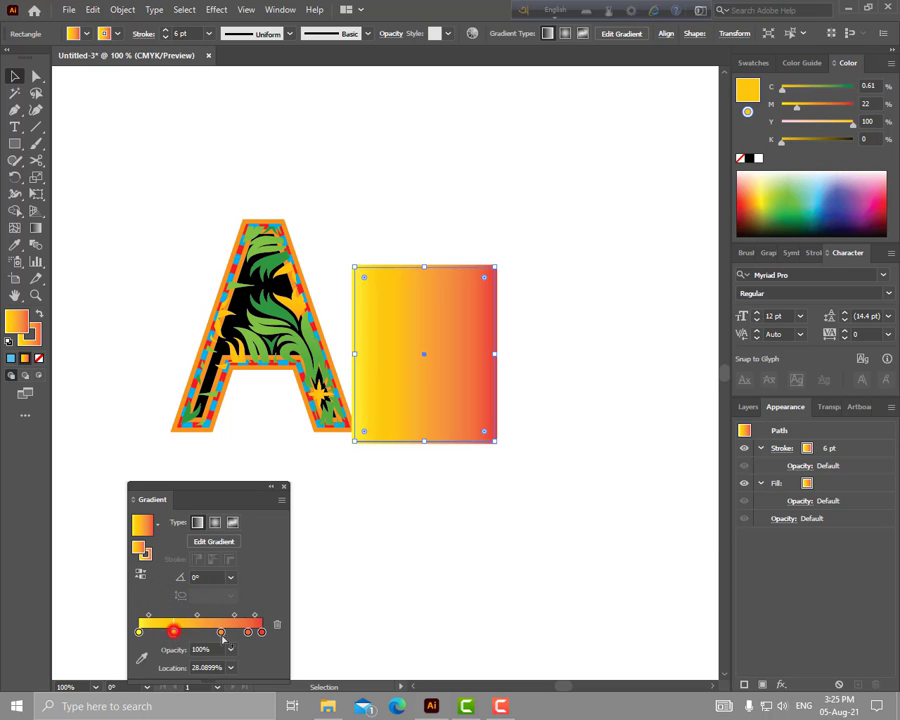
pyautogui.click(277, 625)
pyautogui.click(220, 631)
pyautogui.click(277, 625)
pyautogui.click(247, 632)
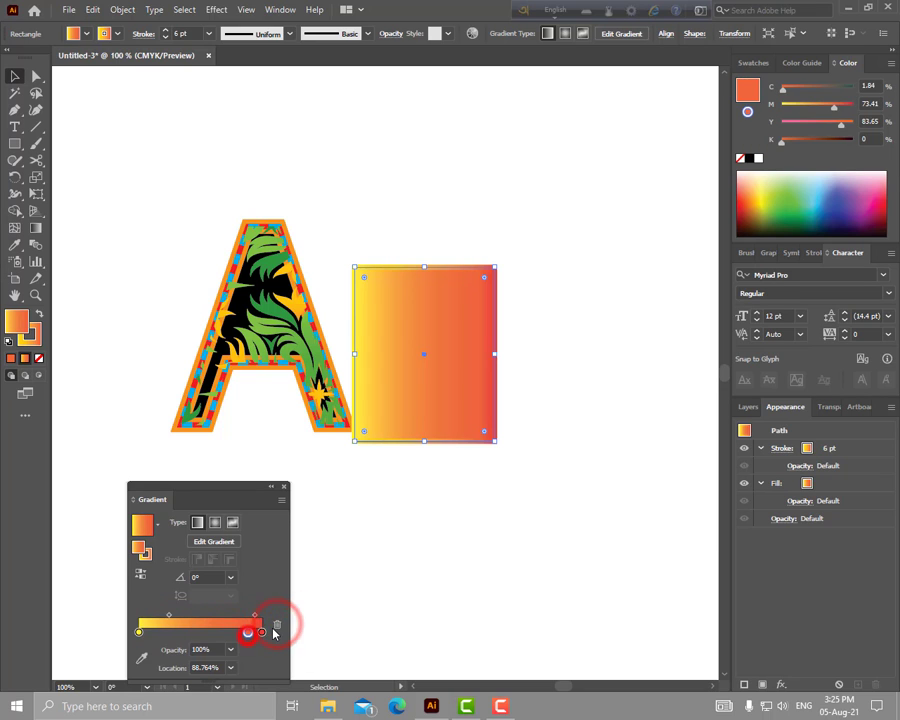
pyautogui.click(277, 625)
# Step: Make the starting stop light cyan and set the gradient midpoint location to 50%
pyautogui.click(139, 632)
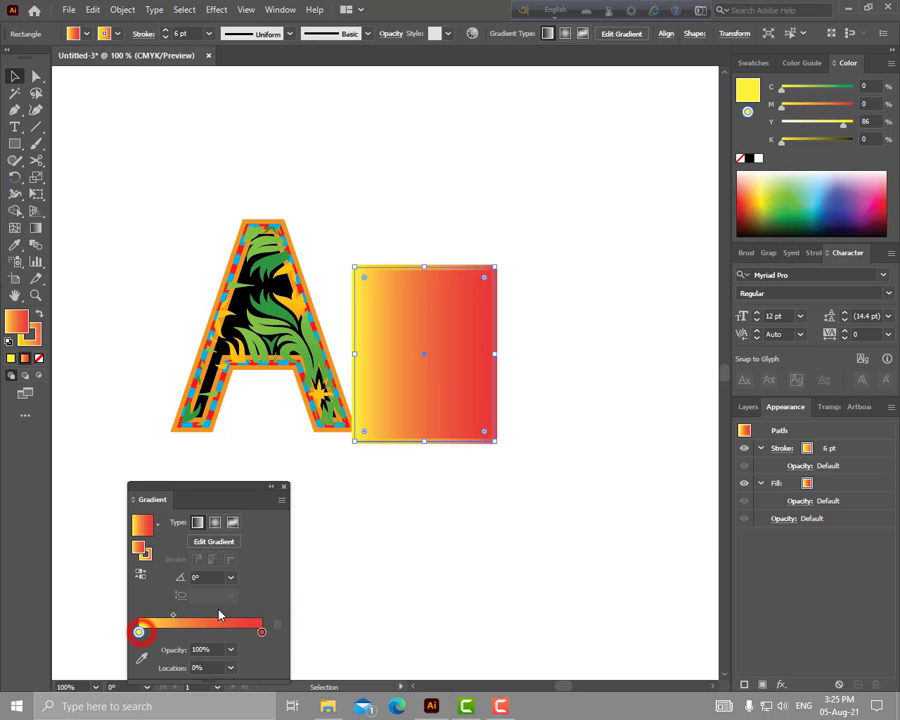
pyautogui.click(811, 188)
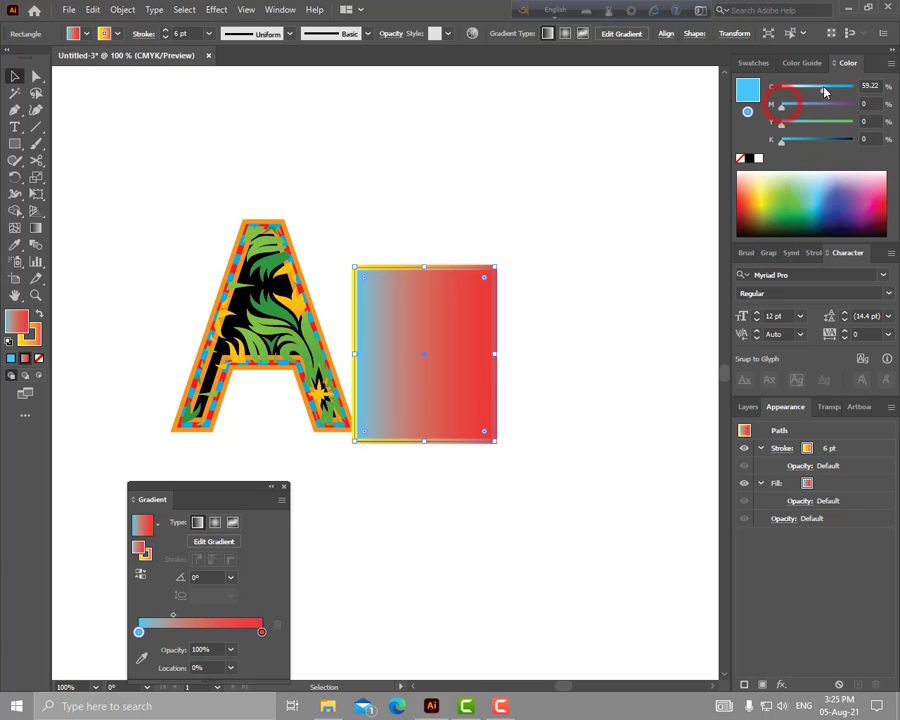
pyautogui.moveTo(824, 91); pyautogui.dragTo(830, 90)
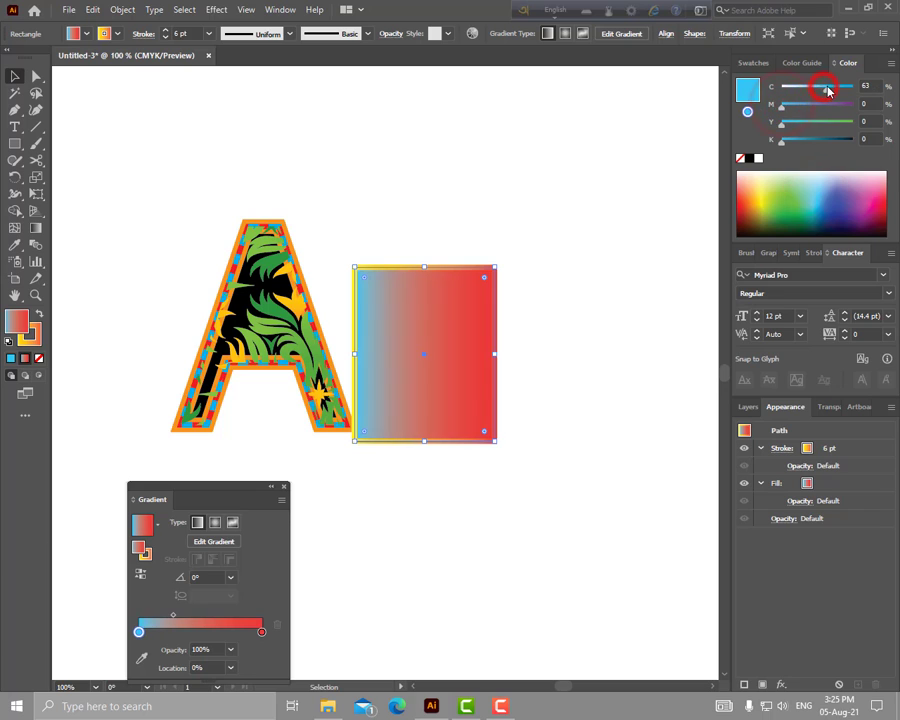
pyautogui.click(173, 615)
pyautogui.click(204, 668)
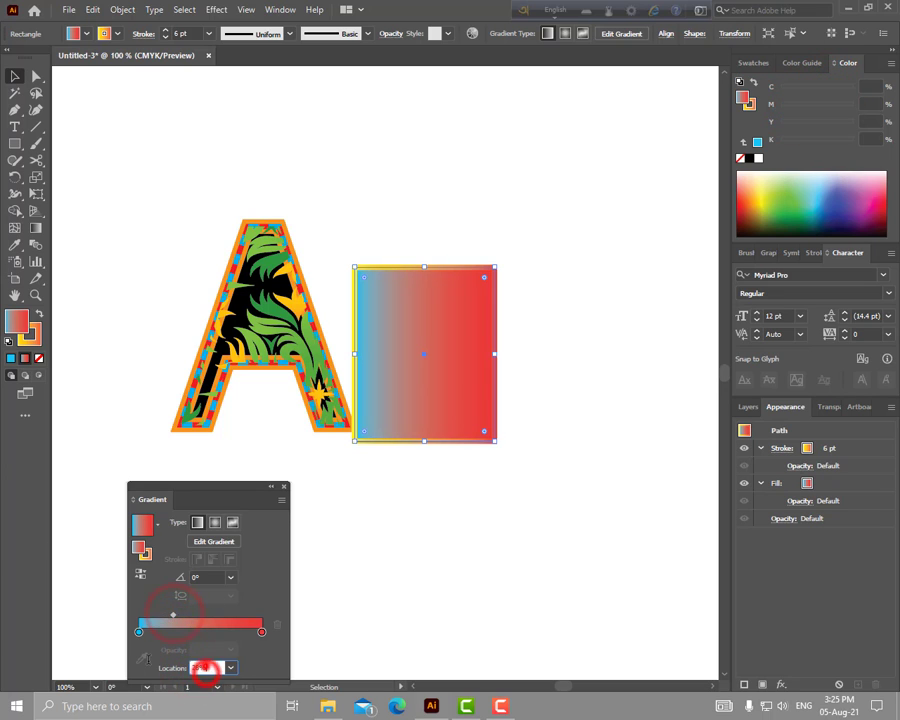
pyautogui.write('50')
pyautogui.press('Return')
# Step: Change the gradient's ending stop from red to deep blue
pyautogui.click(261, 631)
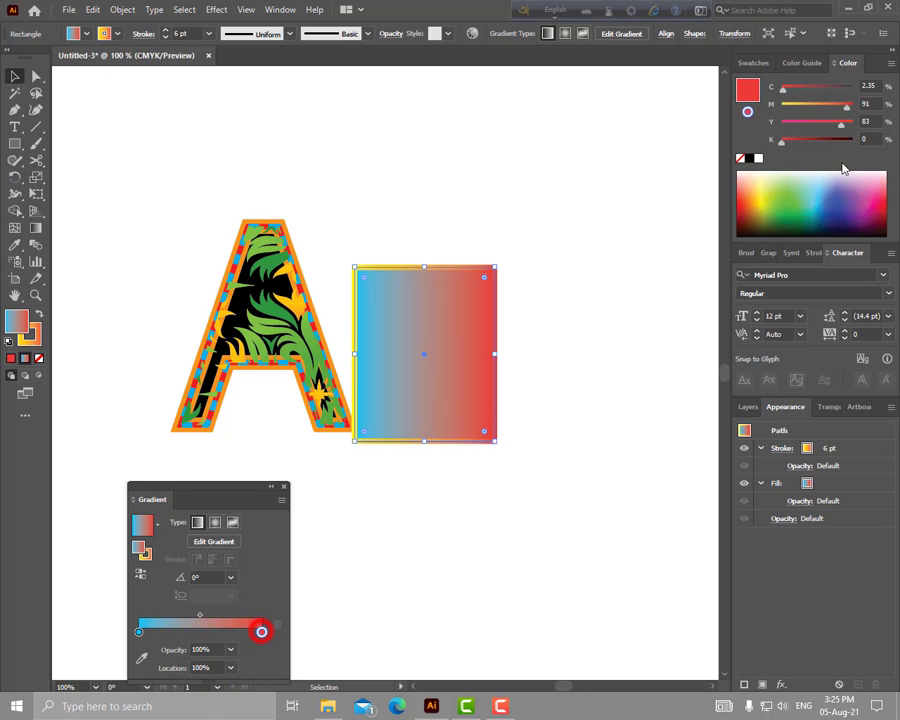
pyautogui.click(812, 186)
pyautogui.moveTo(780, 88); pyautogui.dragTo(852, 86)
pyautogui.click(845, 103)
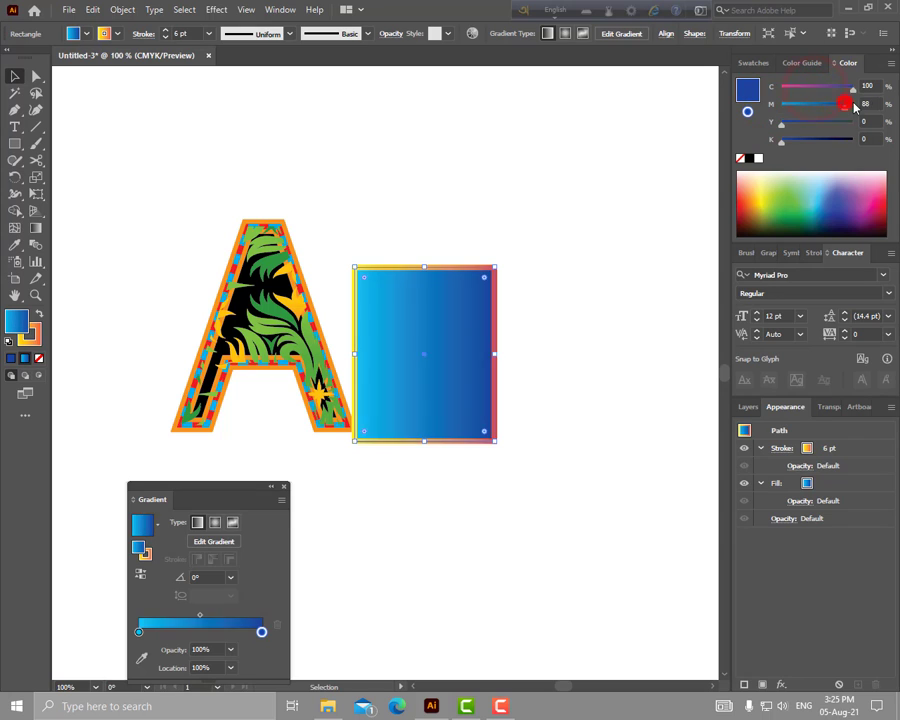
# Step: Send the blue gradient rectangle behind the a with Arrange > Send to Back
pyautogui.rightClick(462, 366)
pyautogui.click(667, 660)
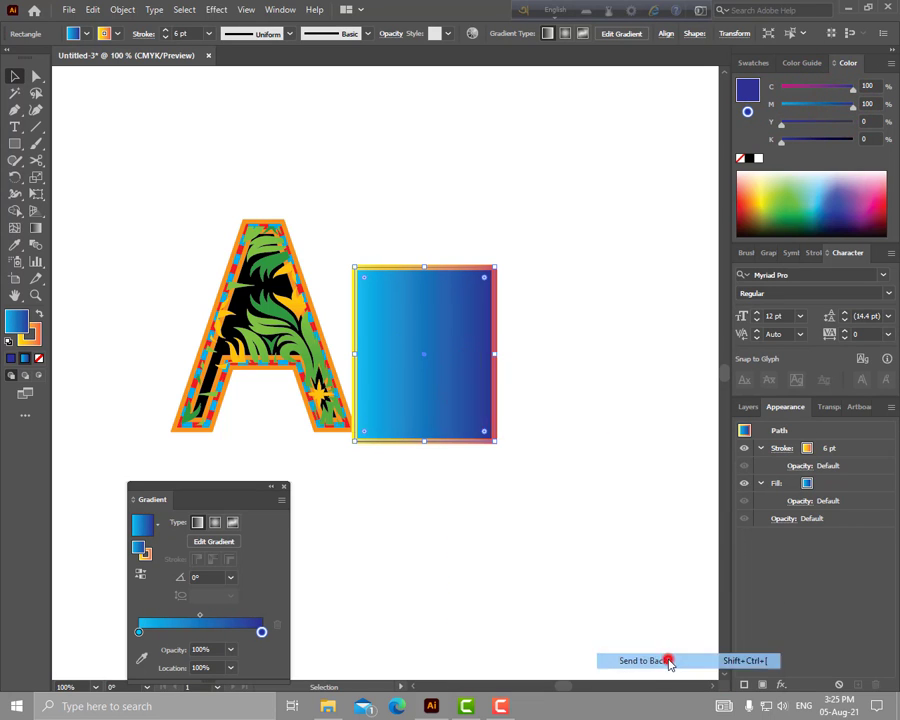
pyautogui.click(610, 380)
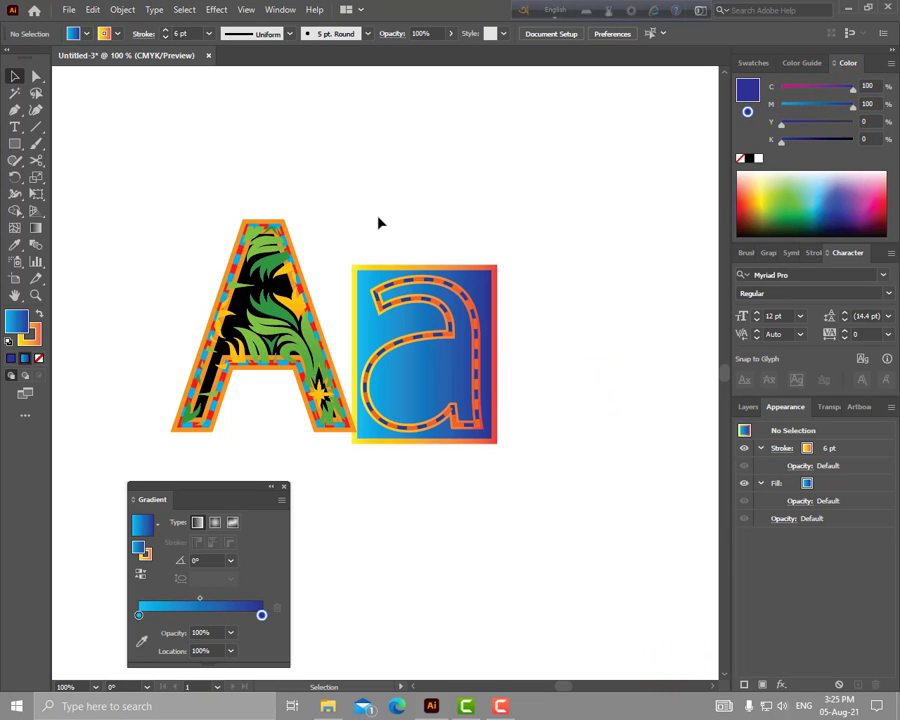
# Step: Select the a with its rectangle, zoom out, and dock the Gradient panel
pyautogui.moveTo(379, 222); pyautogui.dragTo(598, 476)
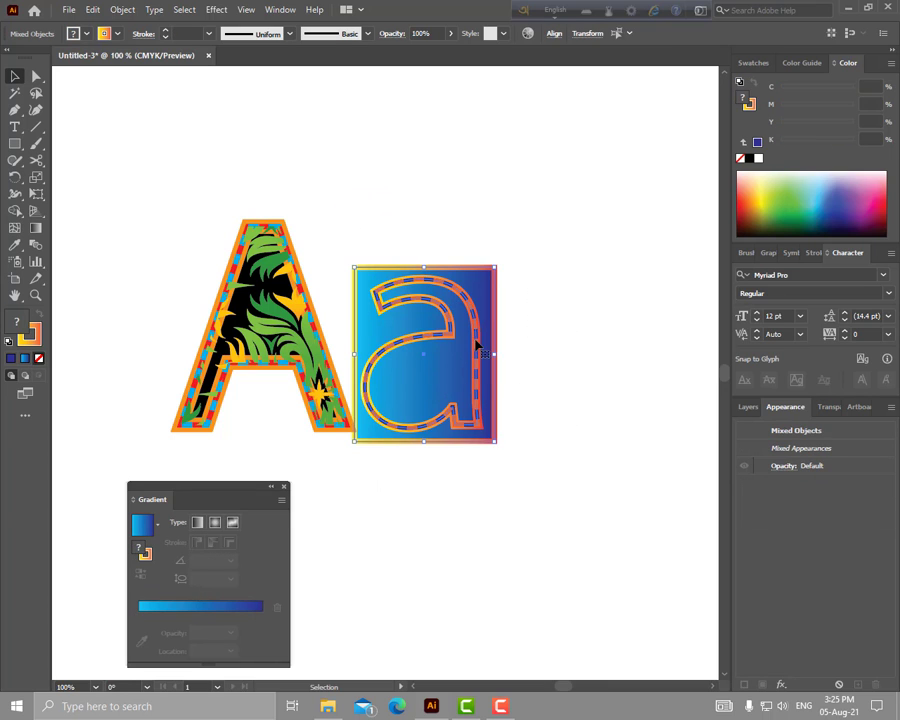
pyautogui.moveTo(477, 345); pyautogui.dragTo(490, 357)
pyautogui.hotkey('ctrl', '-')
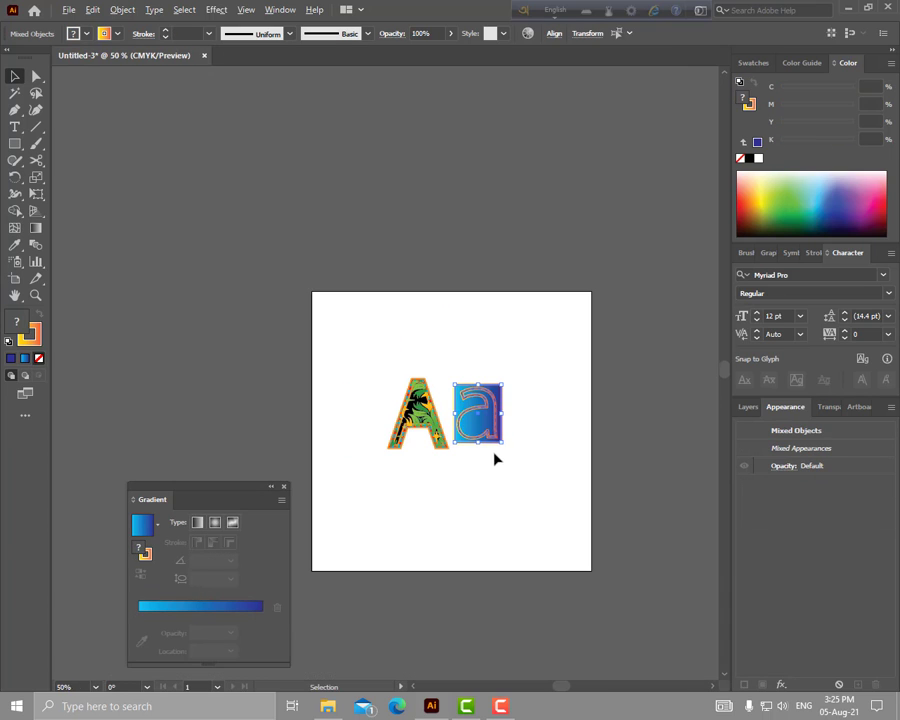
pyautogui.hotkey('ctrl', '-')
pyautogui.moveTo(237, 497); pyautogui.dragTo(788, 490)
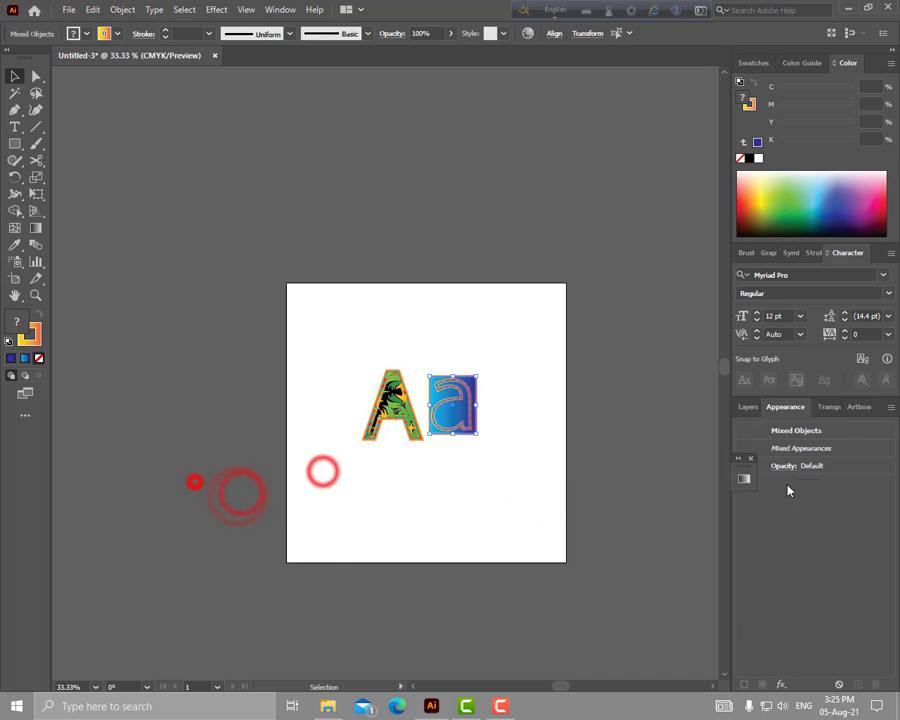
# Step: Draw a small rectangle at the artboard's top-left and bring up the Gradient panel for its border
pyautogui.click(15, 143)
pyautogui.moveTo(287, 283); pyautogui.dragTo(362, 337)
pyautogui.hotkey('ctrl', '1')
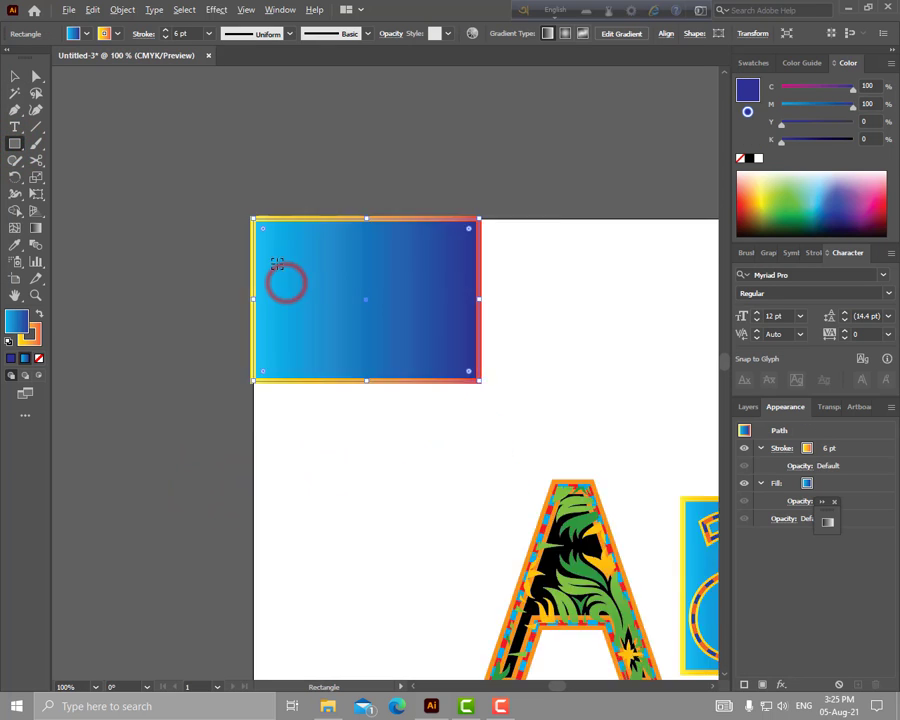
pyautogui.scroll(1, 277, 264)
pyautogui.click(33, 331)
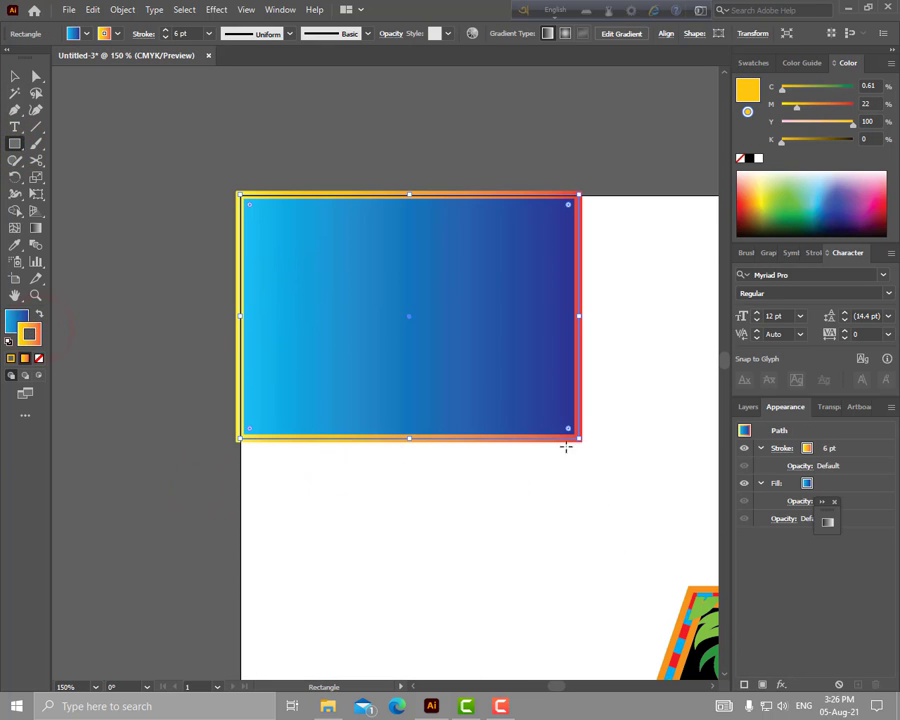
pyautogui.moveTo(822, 506); pyautogui.dragTo(820, 500)
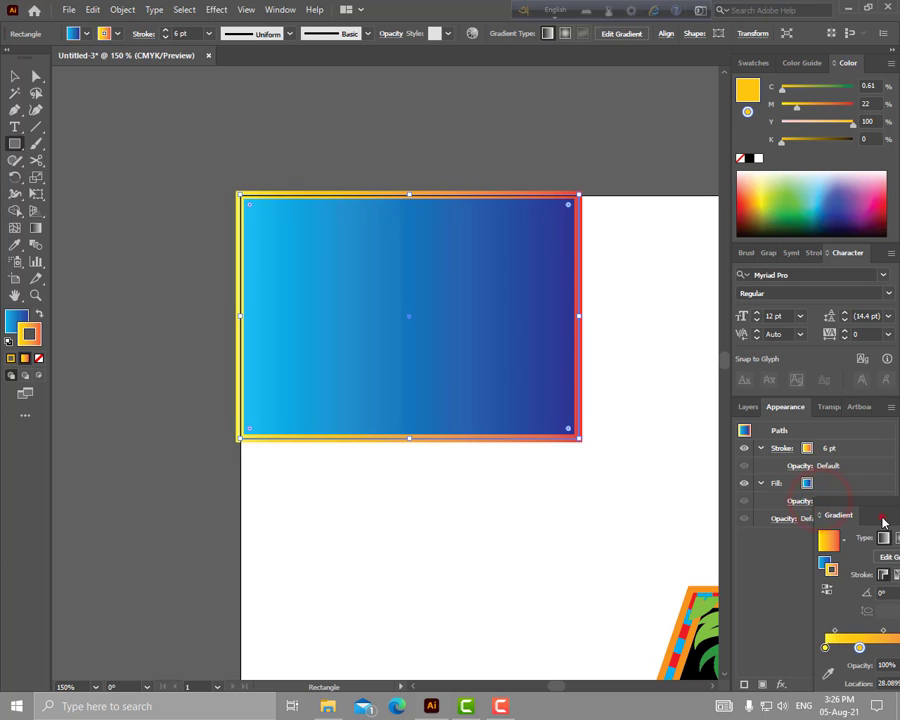
pyautogui.moveTo(883, 521); pyautogui.dragTo(122, 438)
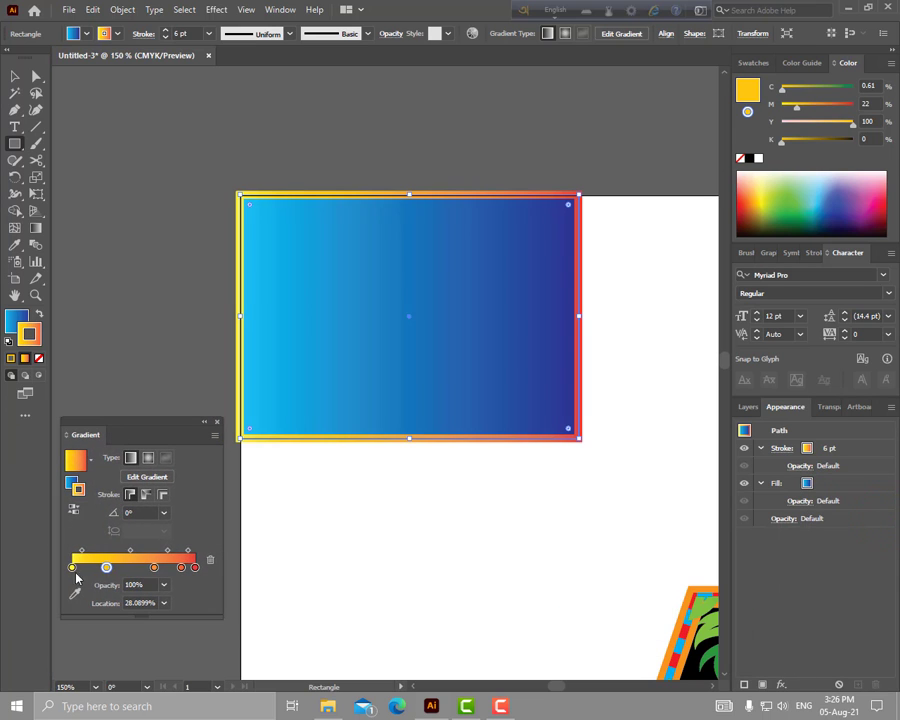
# Step: Delete the border gradient's three middle stops and make its starting stop dark purple
pyautogui.click(210, 560)
pyautogui.click(154, 567)
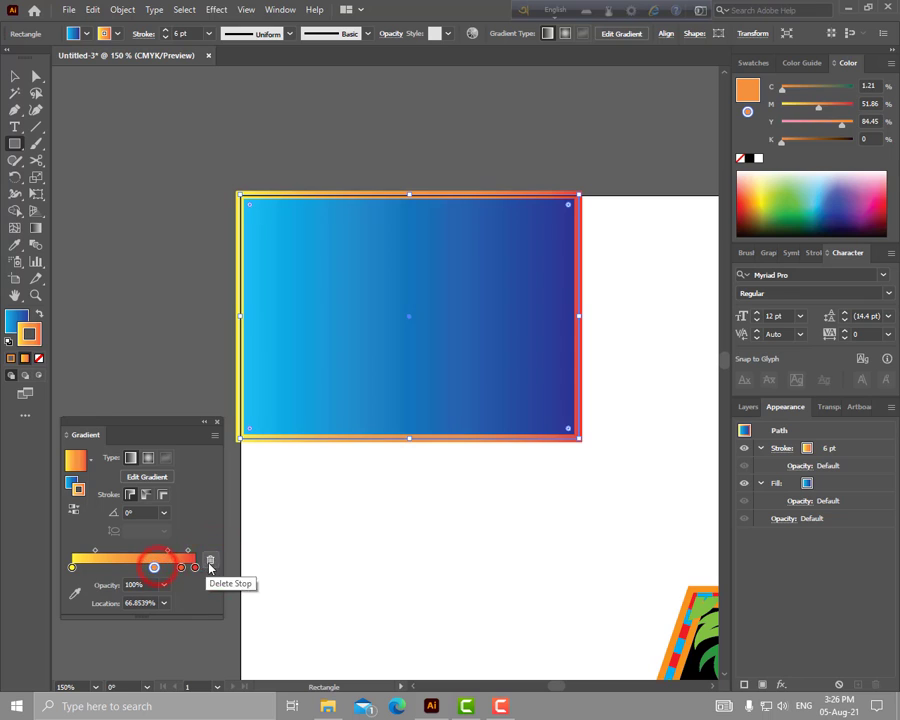
pyautogui.click(210, 560)
pyautogui.click(181, 567)
pyautogui.click(210, 560)
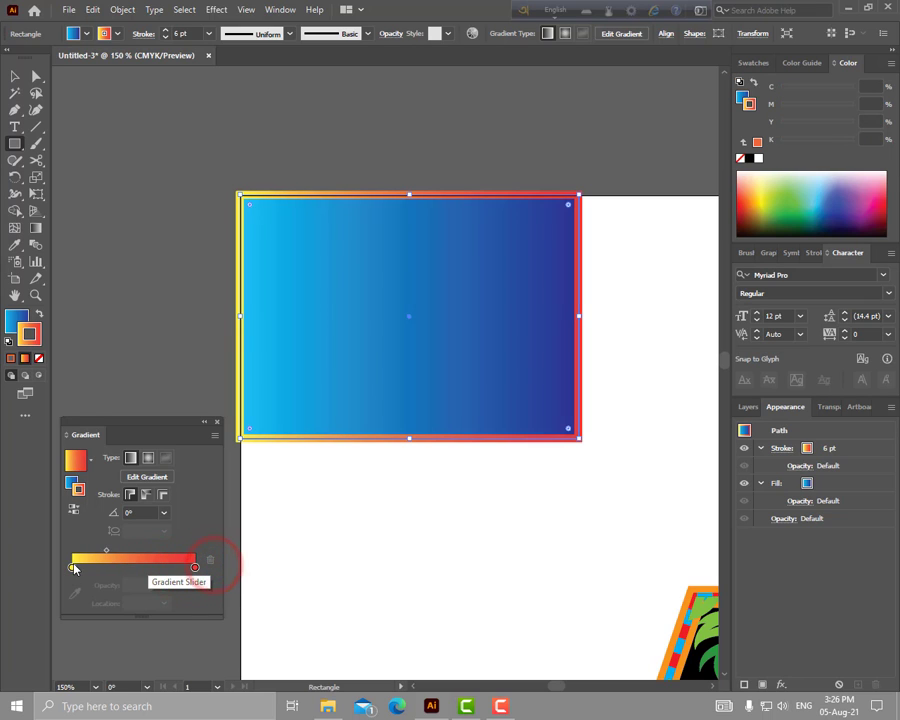
pyautogui.click(72, 567)
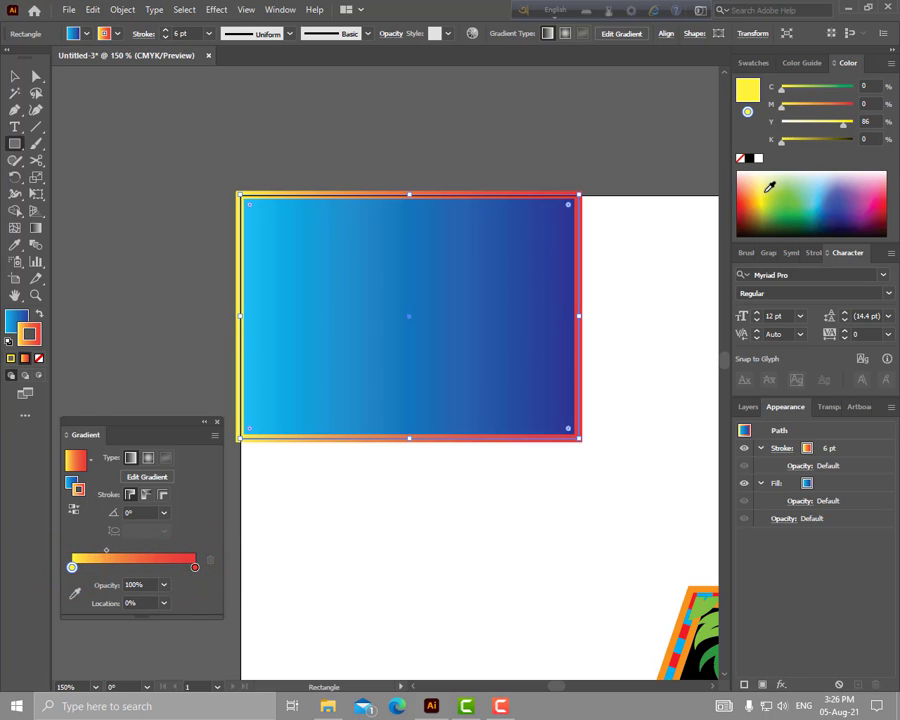
pyautogui.click(849, 204)
pyautogui.click(194, 567)
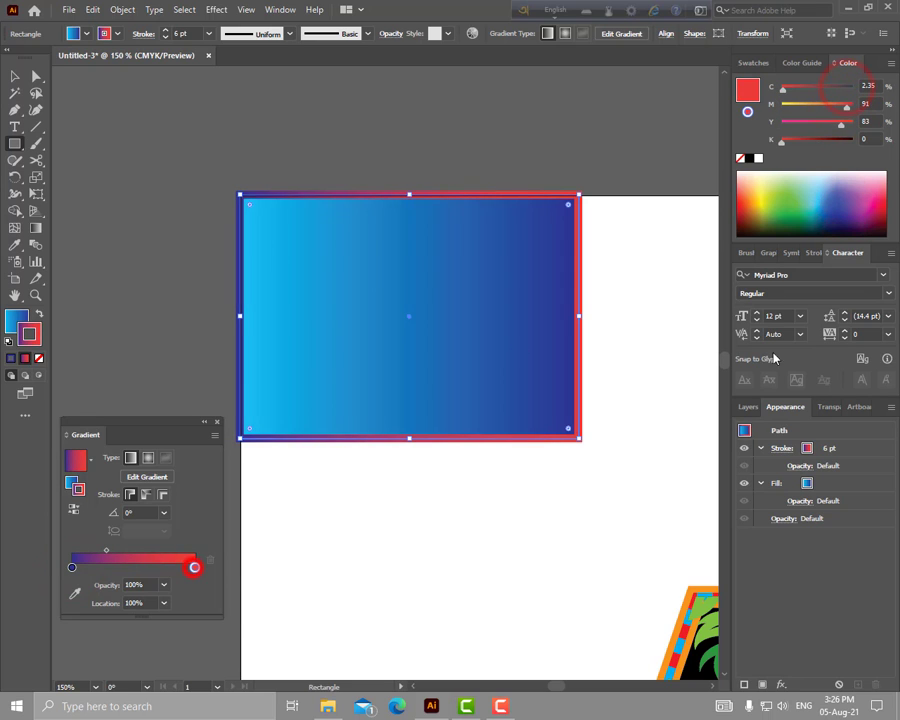
pyautogui.click(72, 567)
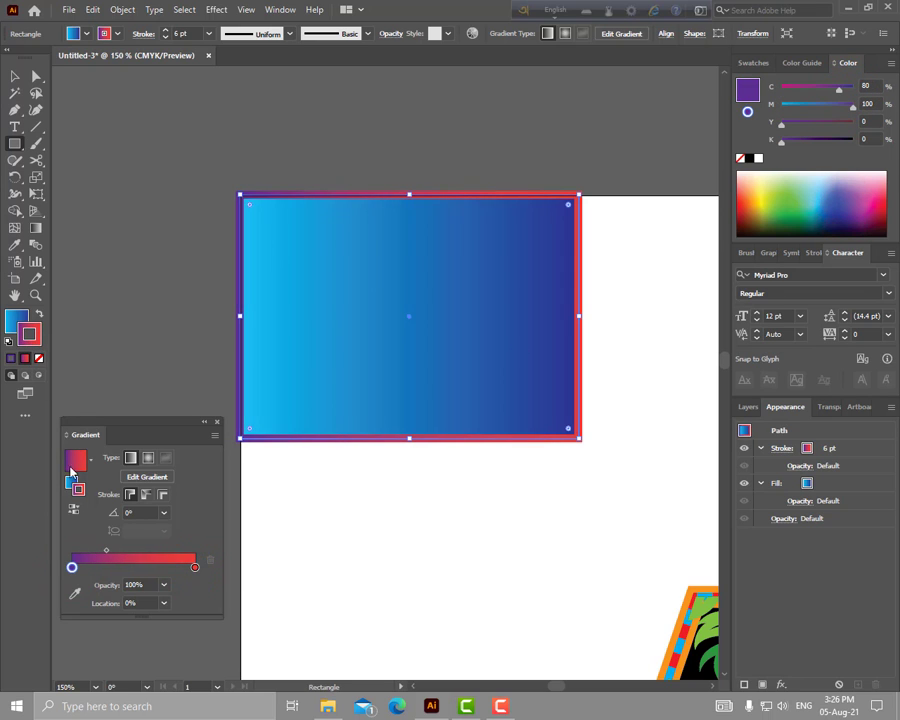
pyautogui.click(12, 321)
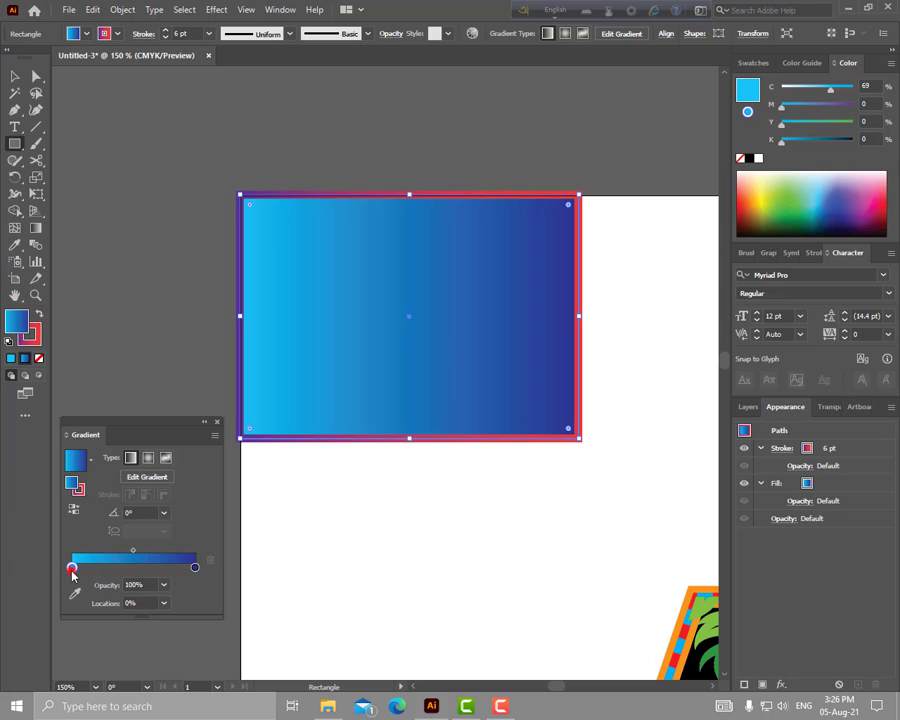
# Step: Set the fill gradient from deep blue to black, midpoint location 32%, angle -60°
pyautogui.moveTo(784, 105)
pyautogui.mouseDown()
pyautogui.moveTo(853, 105)
pyautogui.moveTo(853, 87)
pyautogui.mouseUp()
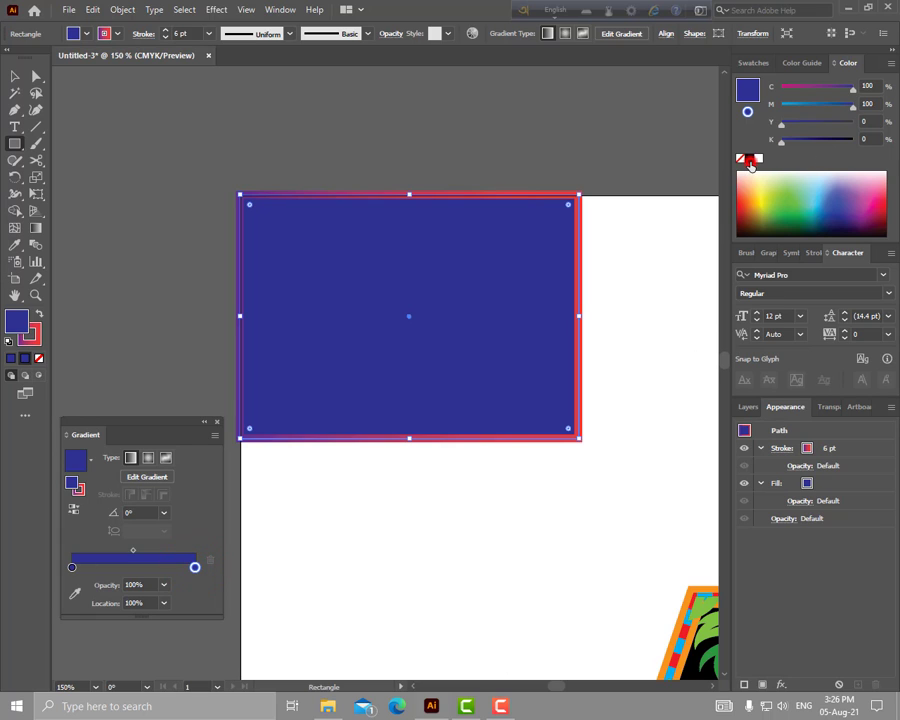
pyautogui.click(751, 160)
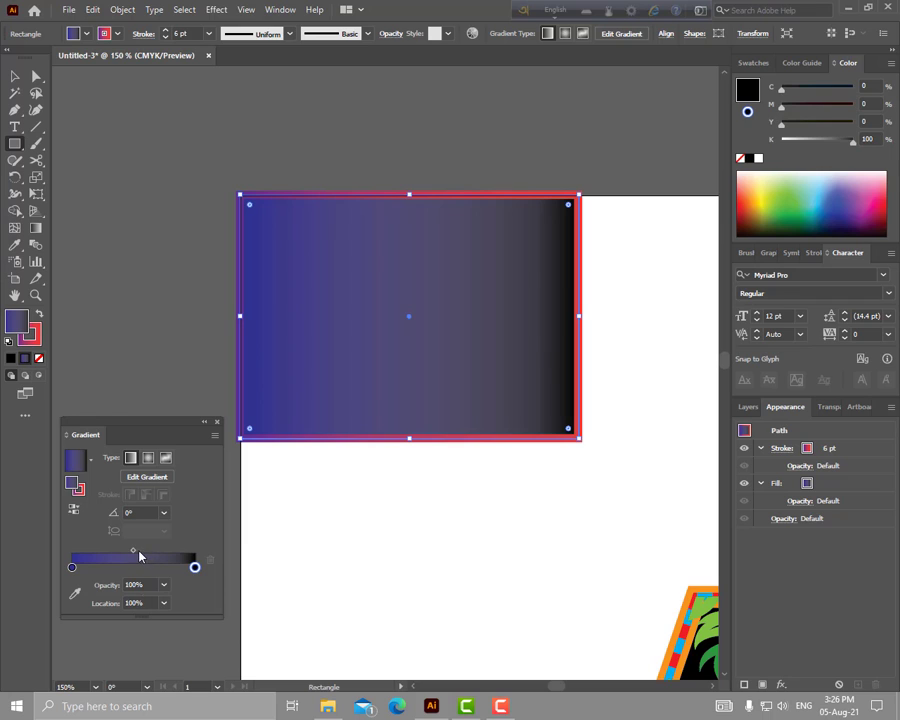
pyautogui.moveTo(134, 551); pyautogui.dragTo(112, 568)
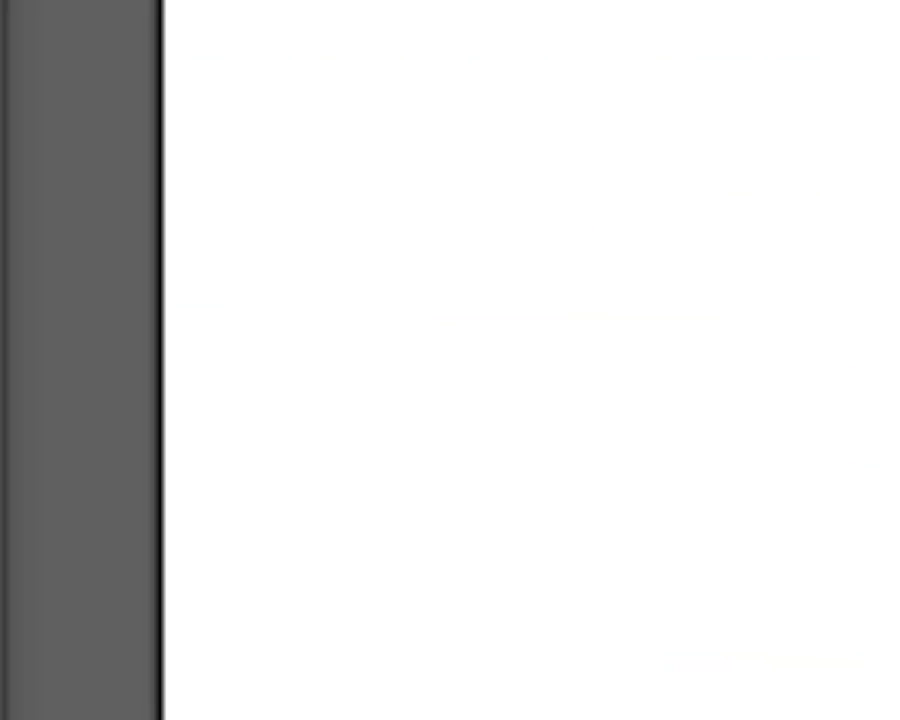
pyautogui.moveTo(158, 604); pyautogui.dragTo(134, 604)
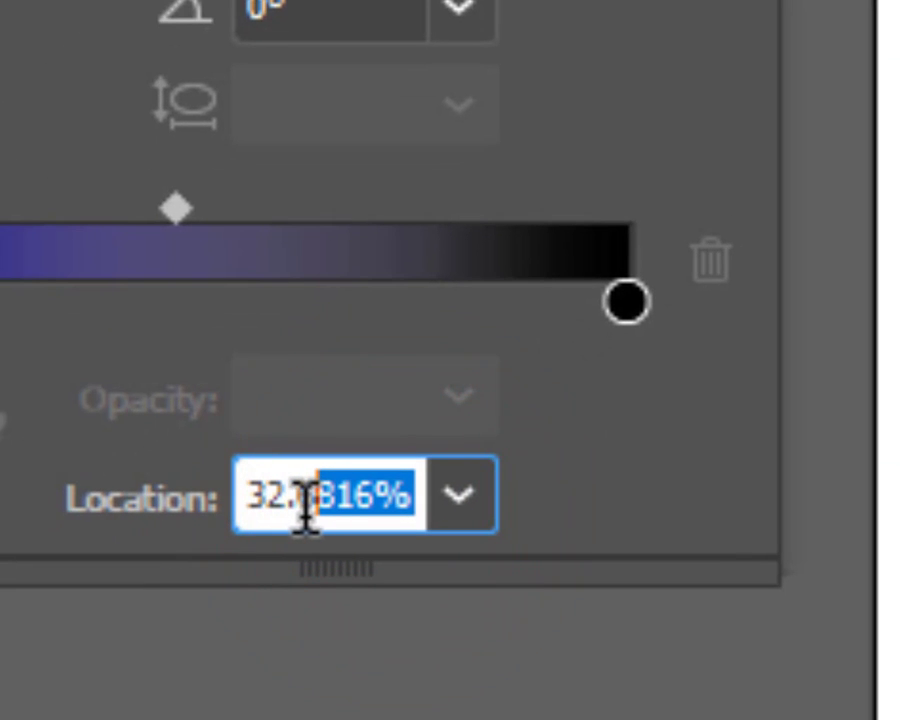
pyautogui.moveTo(305, 510); pyautogui.dragTo(293, 512)
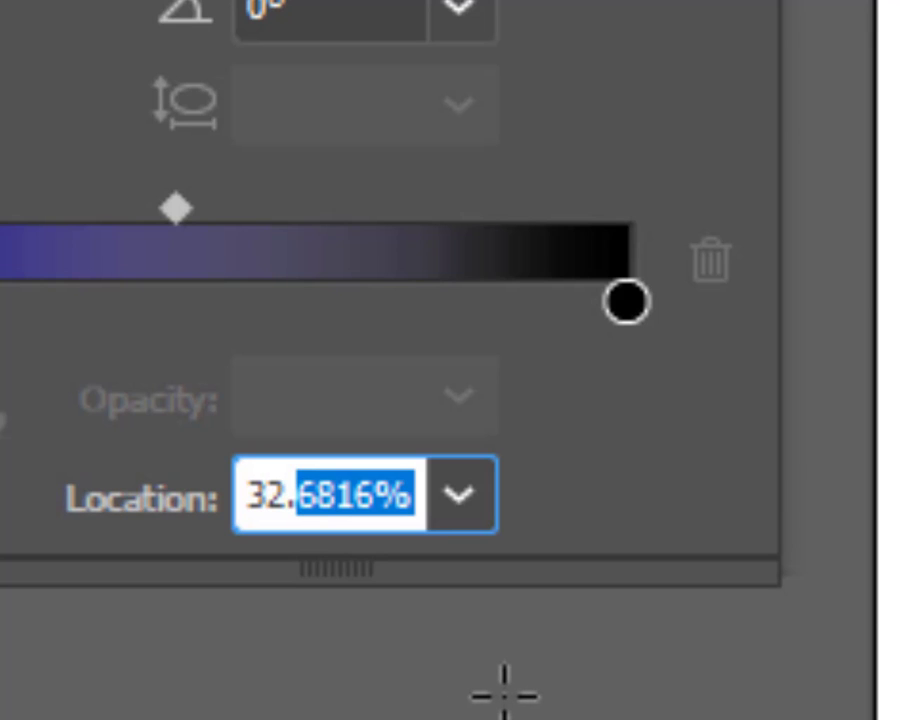
pyautogui.write('0')
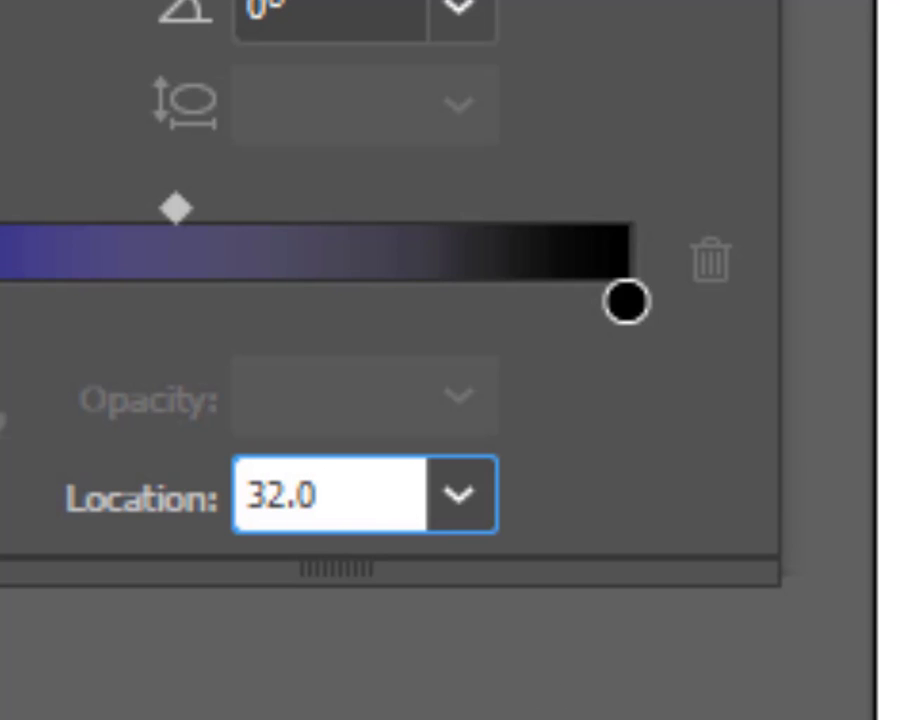
pyautogui.press('Return')
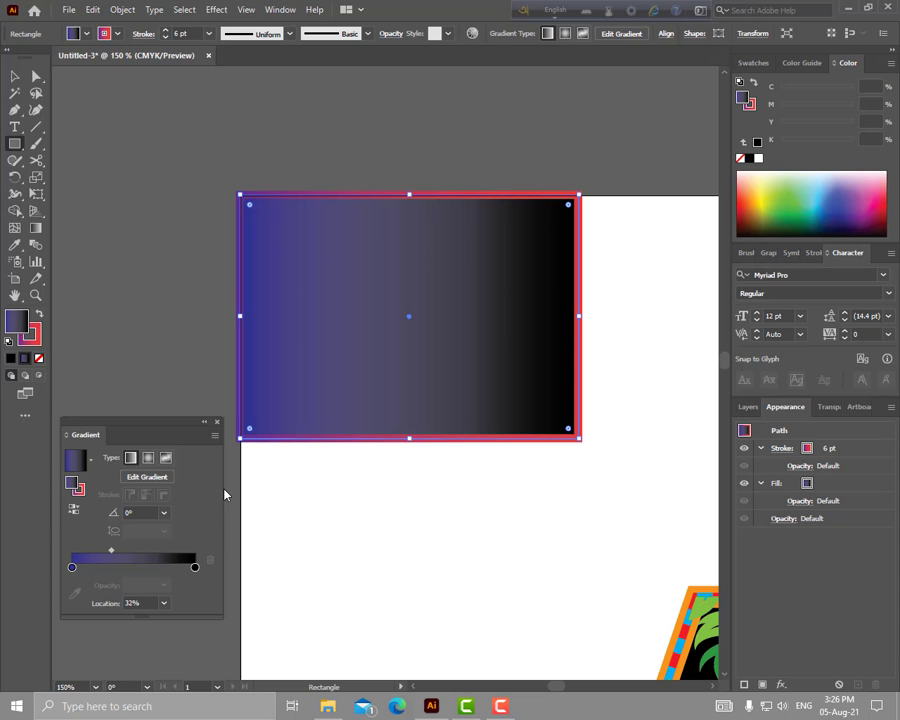
pyautogui.click(164, 512)
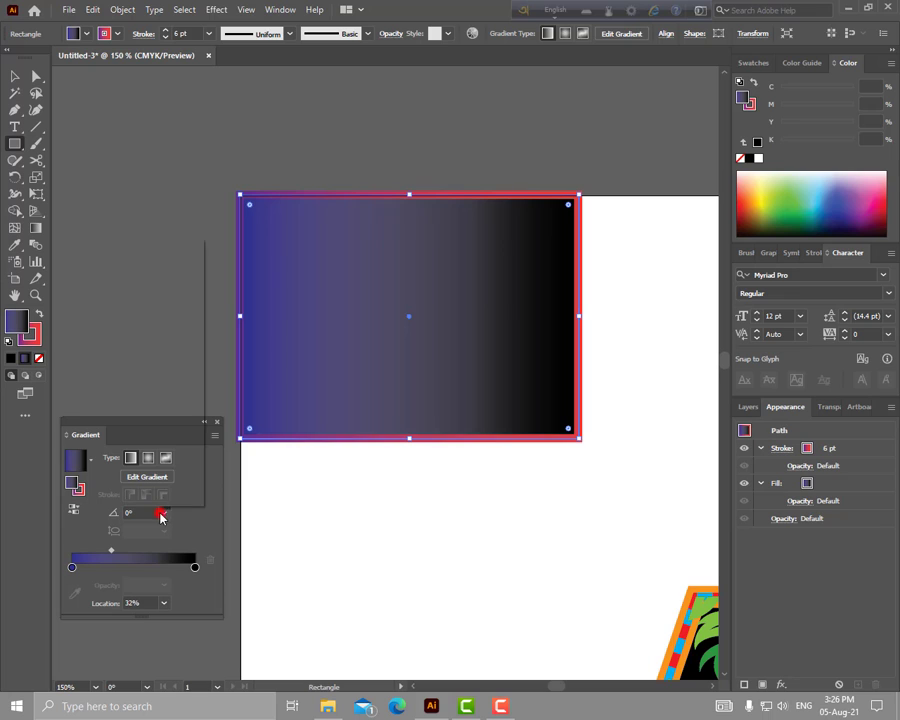
pyautogui.click(195, 424)
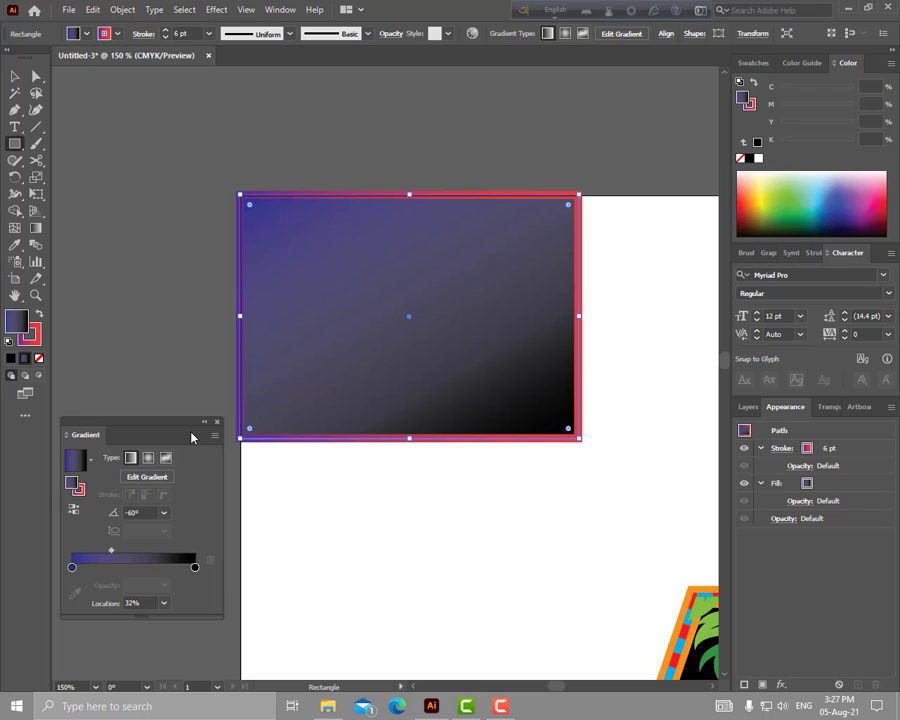
pyautogui.moveTo(174, 427); pyautogui.dragTo(167, 431)
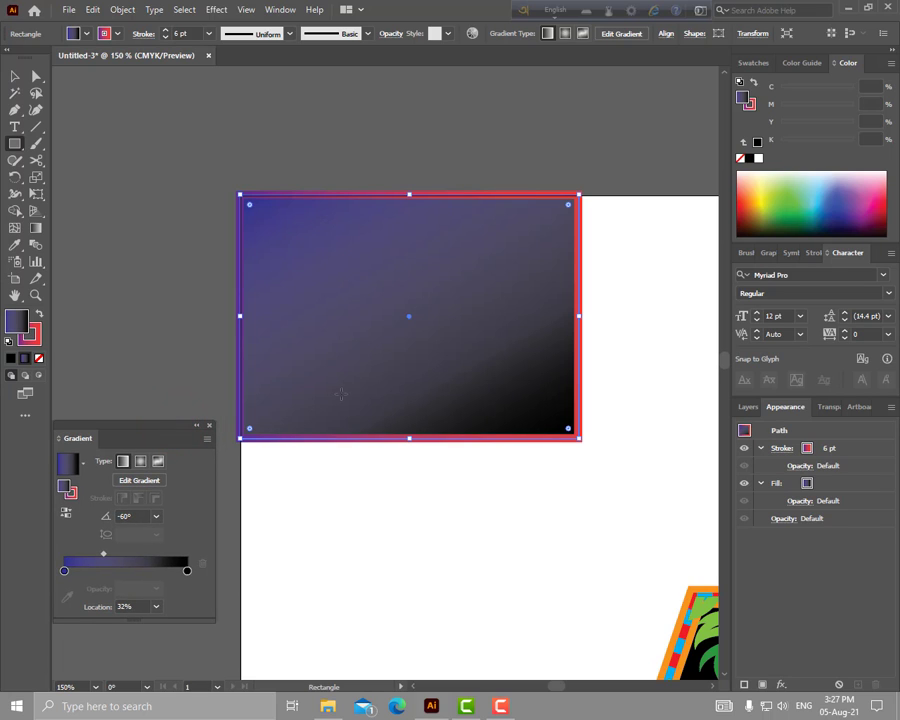
# Step: Stretch the gradient rectangle by its corner to about a 1000 px square over the artboard
pyautogui.click(14, 76)
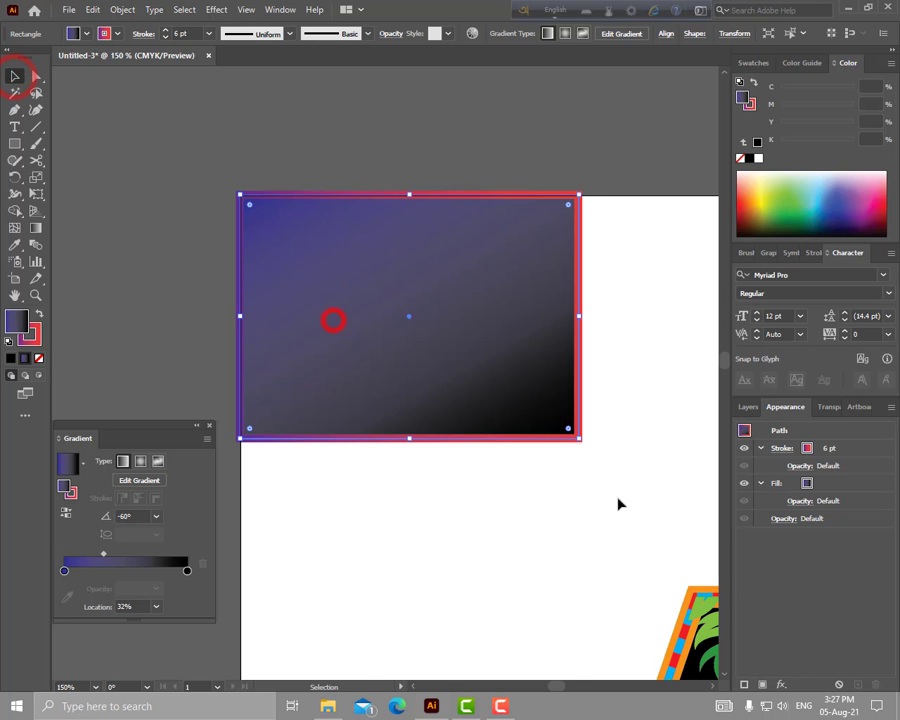
pyautogui.scroll(-2, 618, 504)
pyautogui.moveTo(604, 526); pyautogui.dragTo(216, 390)
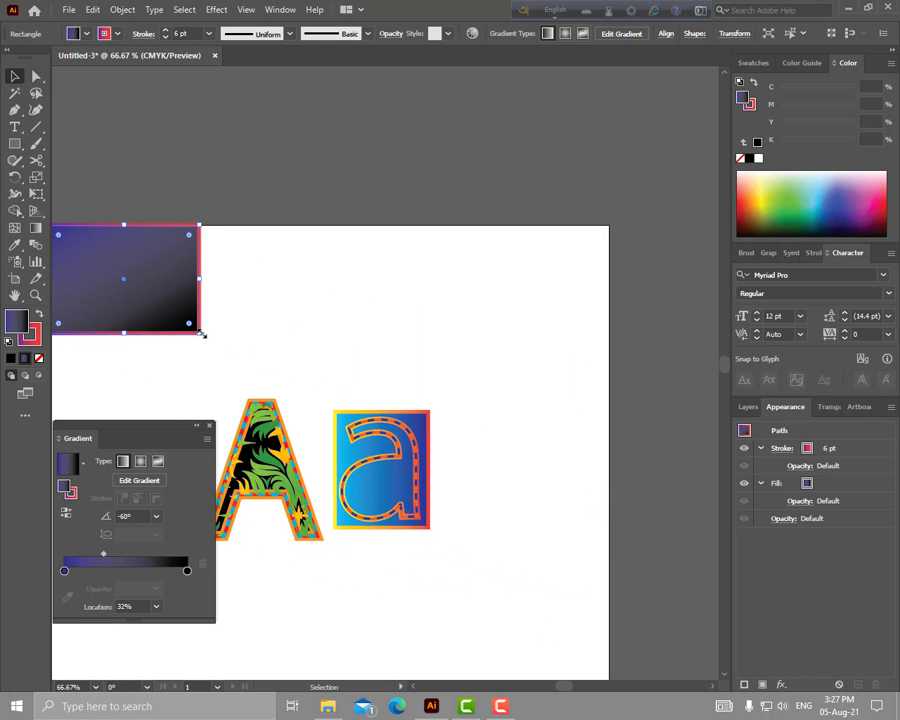
pyautogui.moveTo(201, 333); pyautogui.dragTo(565, 645)
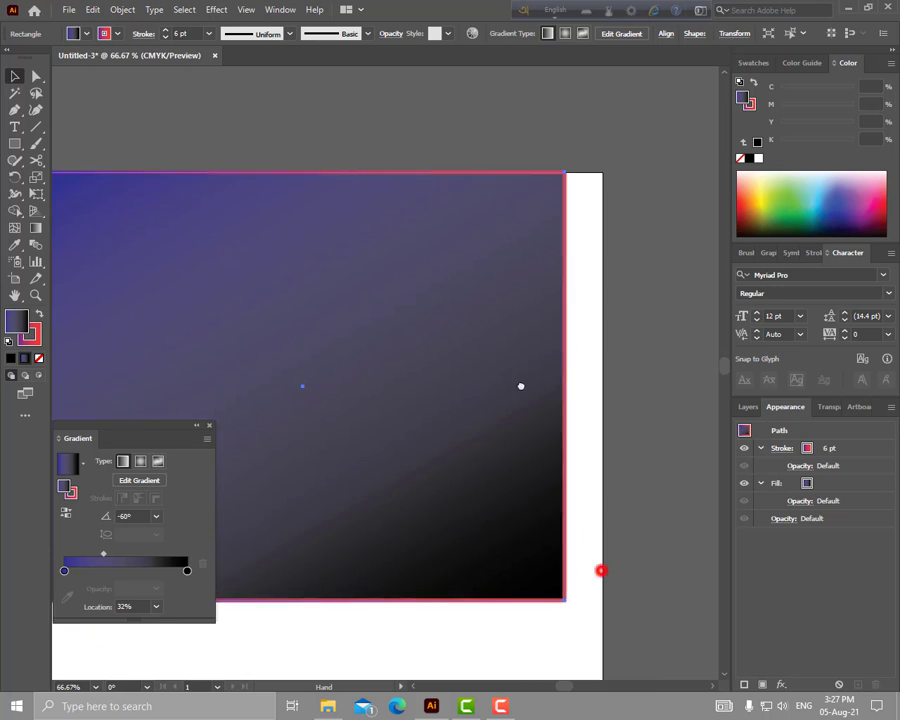
pyautogui.moveTo(600, 570)
pyautogui.mouseDown()
pyautogui.moveTo(511, 366)
pyautogui.moveTo(518, 534)
pyautogui.moveTo(355, 375)
pyautogui.mouseUp()
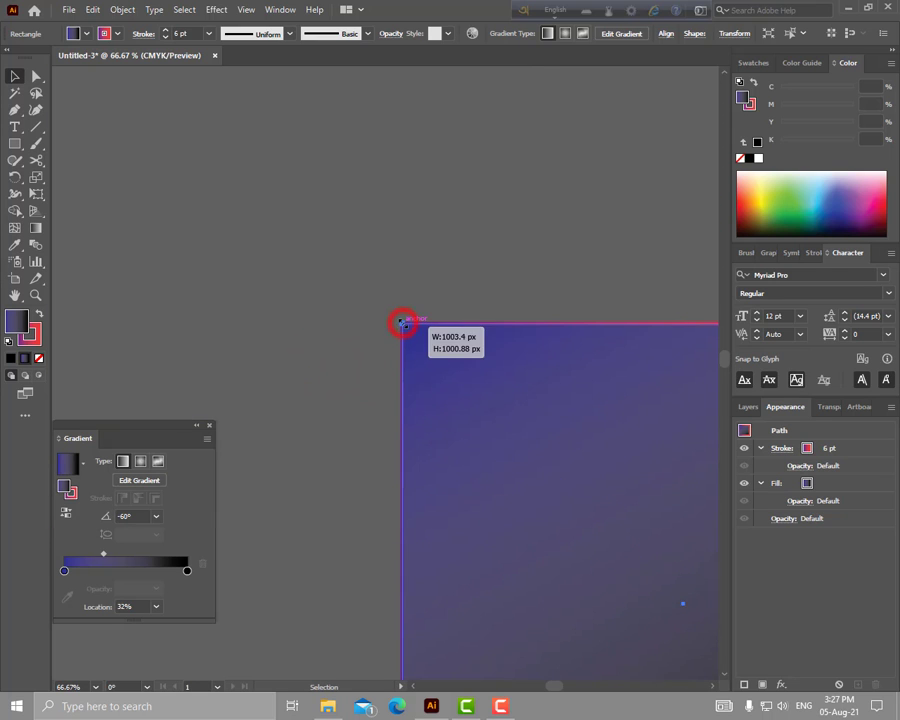
pyautogui.click(402, 288)
pyautogui.keyDown('ctrl'); pyautogui.keyDown('alt'); pyautogui.click(560, 508); pyautogui.keyUp('alt'); pyautogui.keyUp('ctrl')
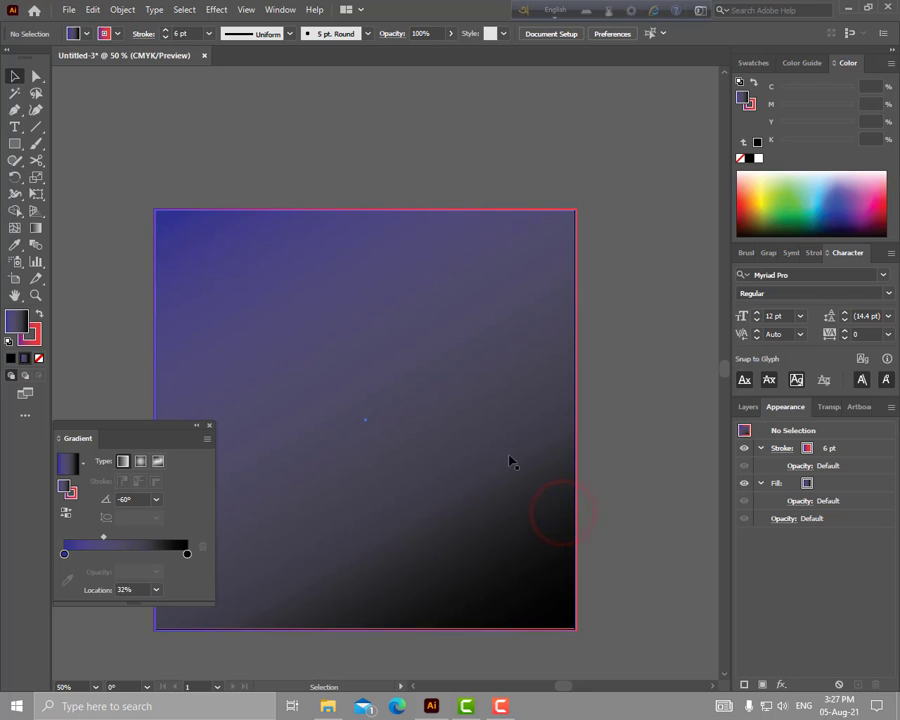
pyautogui.moveTo(405, 505); pyautogui.dragTo(397, 500)
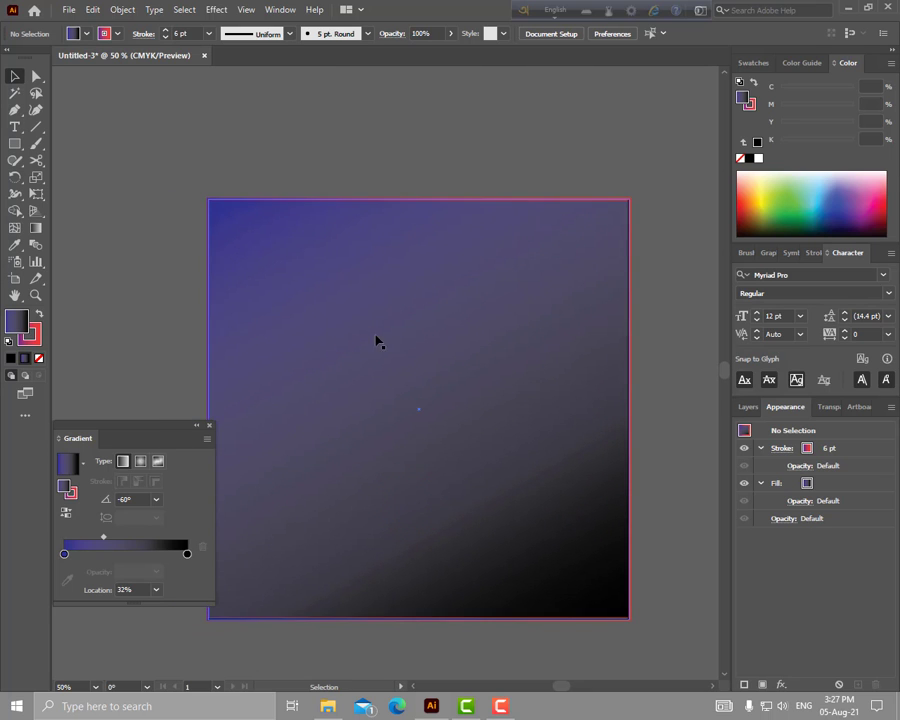
pyautogui.click(240, 320)
pyautogui.click(32, 336)
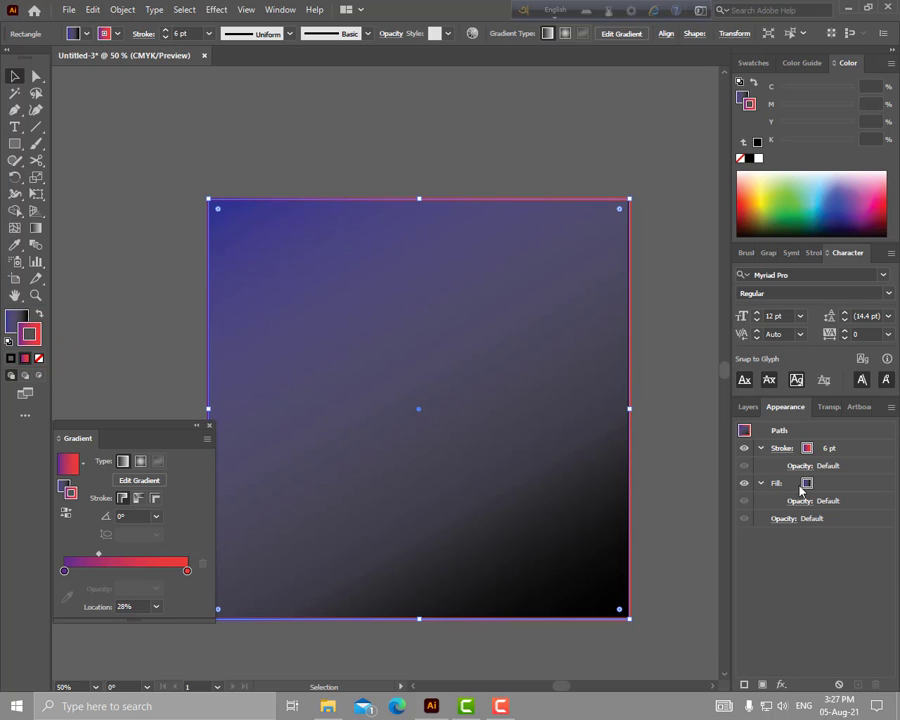
# Step: Apply the green foliage pattern swatch to the square's stroke and raise it to 24 pt
pyautogui.click(823, 448)
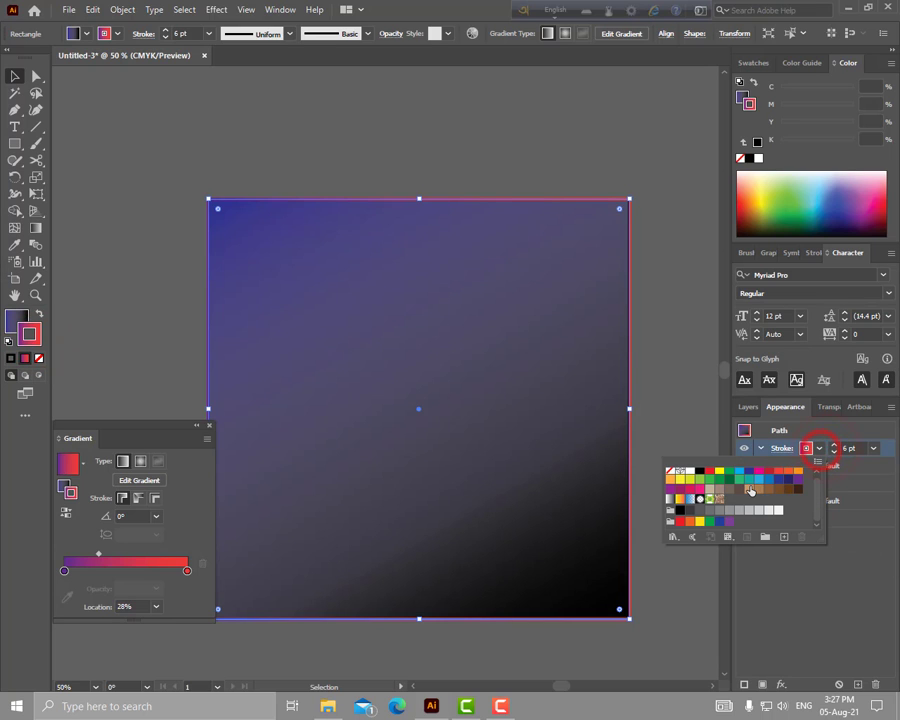
pyautogui.click(709, 499)
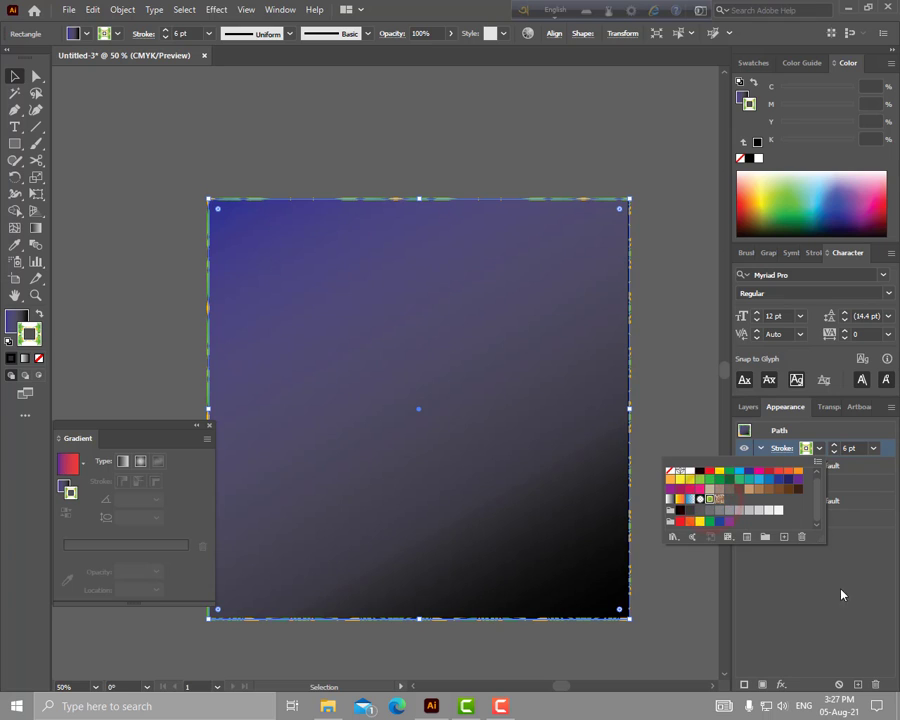
pyautogui.click(840, 449)
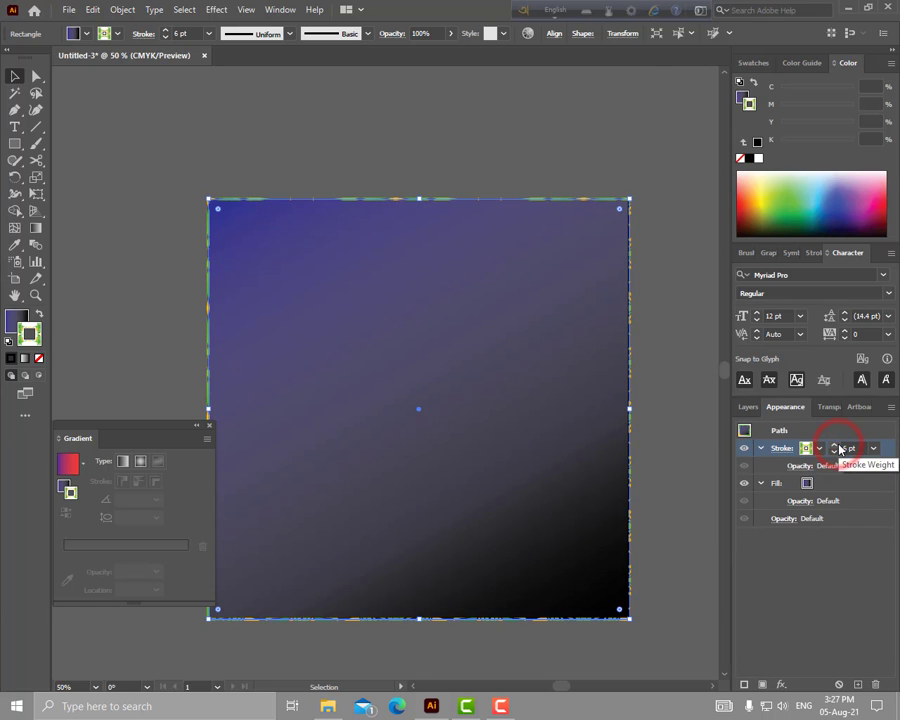
pyautogui.click(838, 447)
pyautogui.click(838, 447)
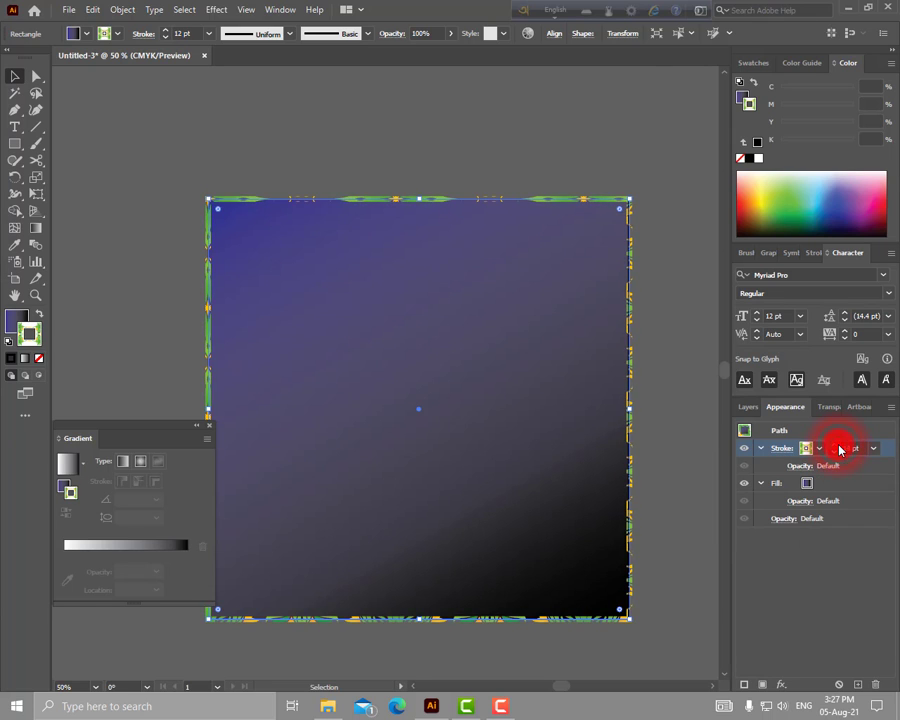
pyautogui.click(838, 447)
pyautogui.click(838, 447)
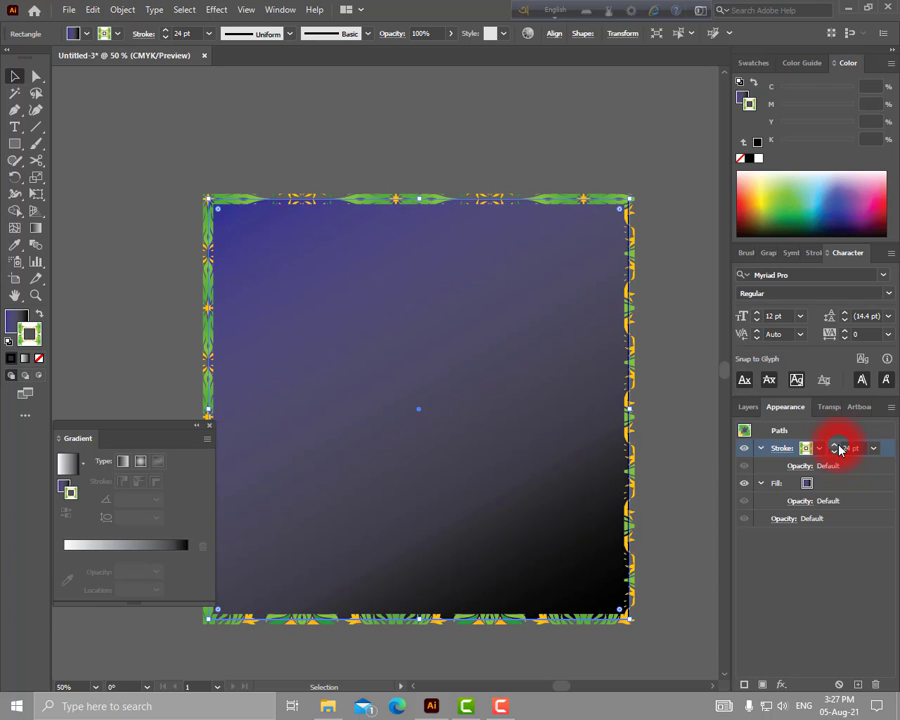
# Step: Send the bordered gradient square to the back behind the Aa letters and deselect
pyautogui.rightClick(591, 291)
pyautogui.moveTo(660, 541)
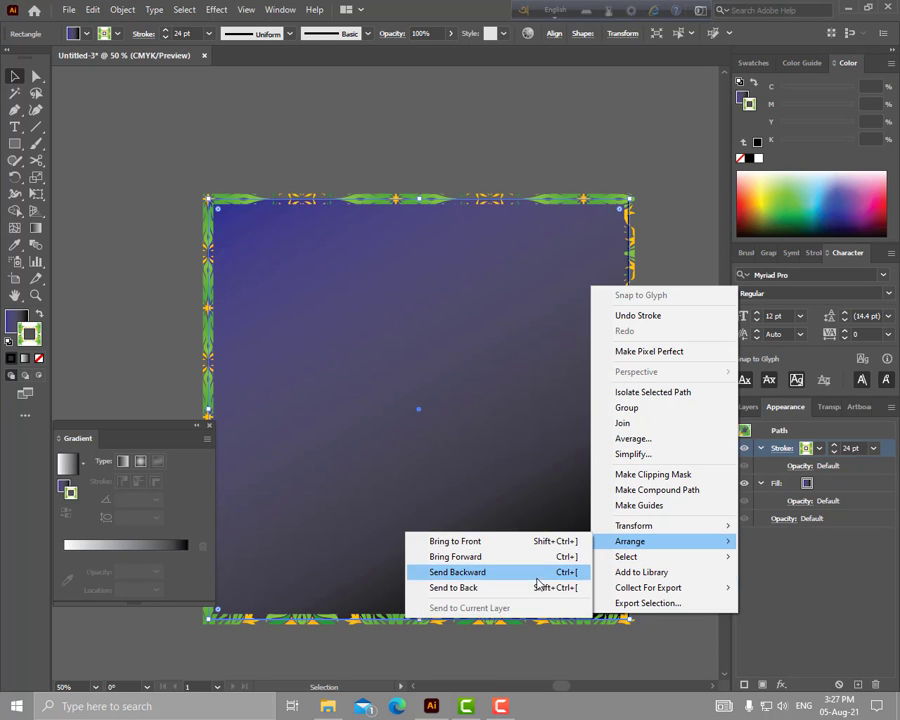
pyautogui.click(528, 587)
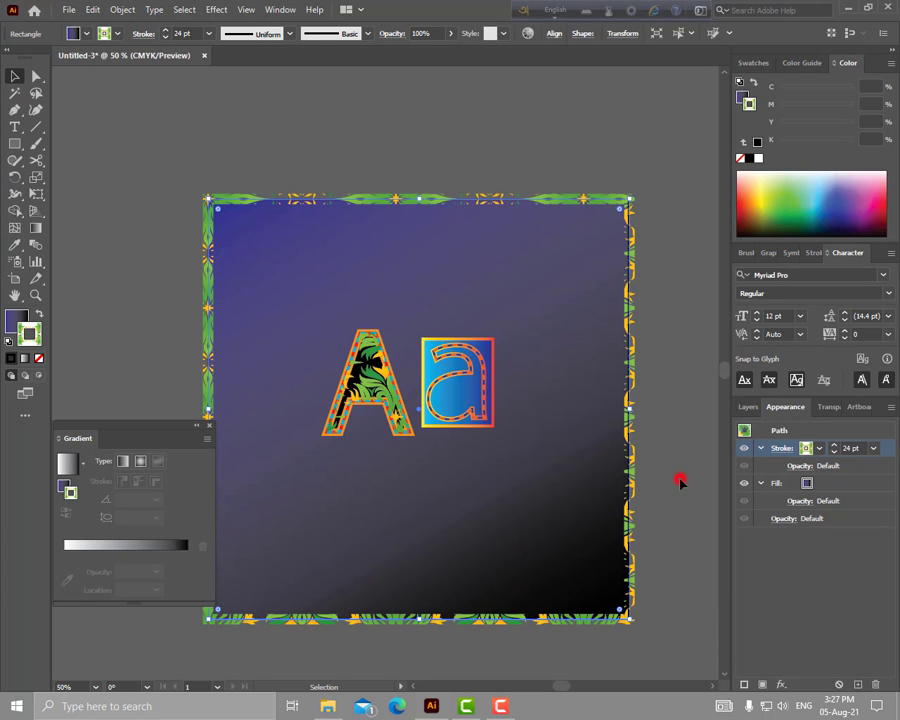
pyautogui.click(680, 482)
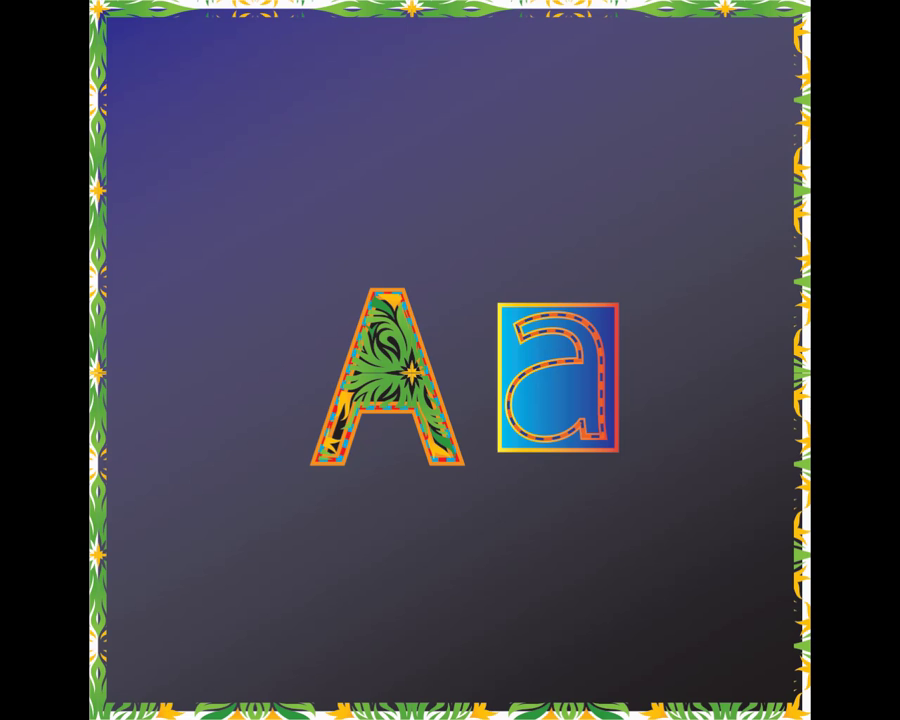